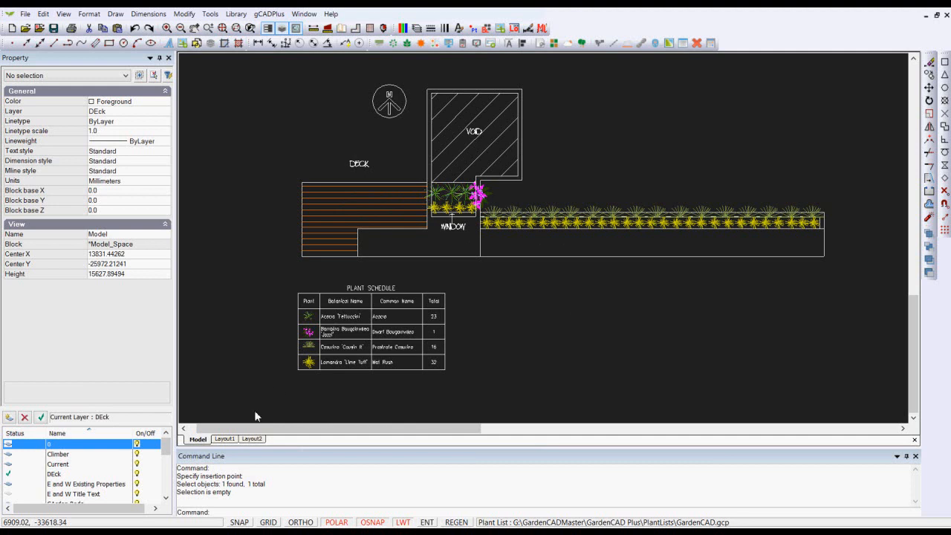
# Open Layout2 and select only the viewport around the plan to check its scale properties
pyautogui.click(252, 439)
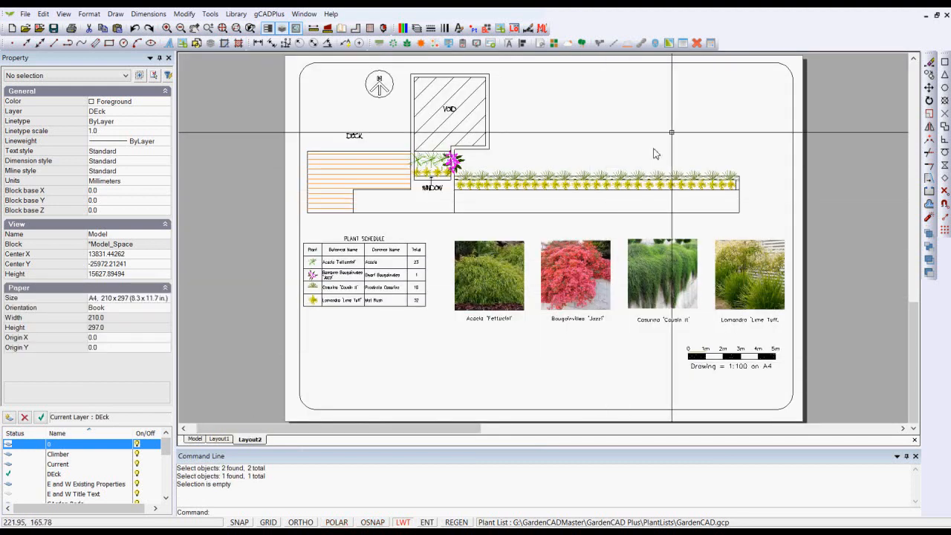
pyautogui.click(816, 178)
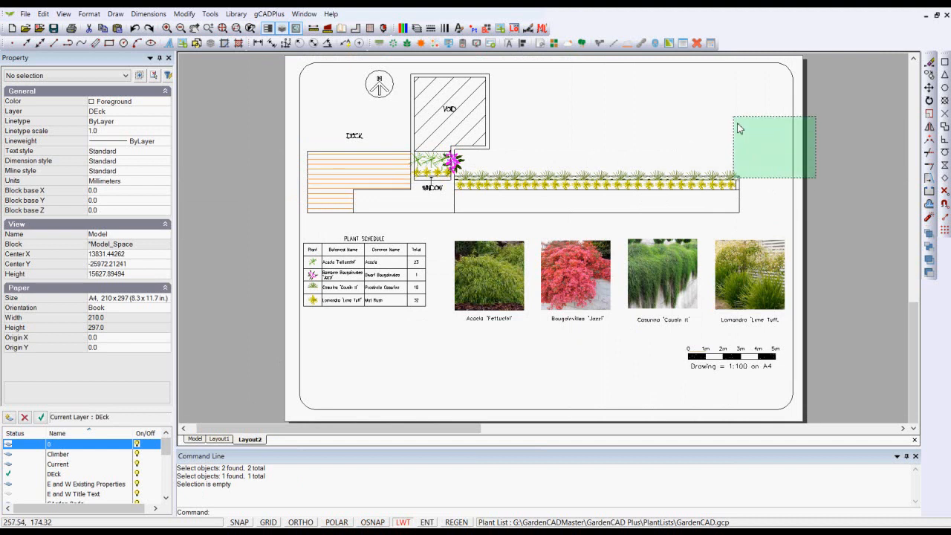
pyautogui.click(738, 129)
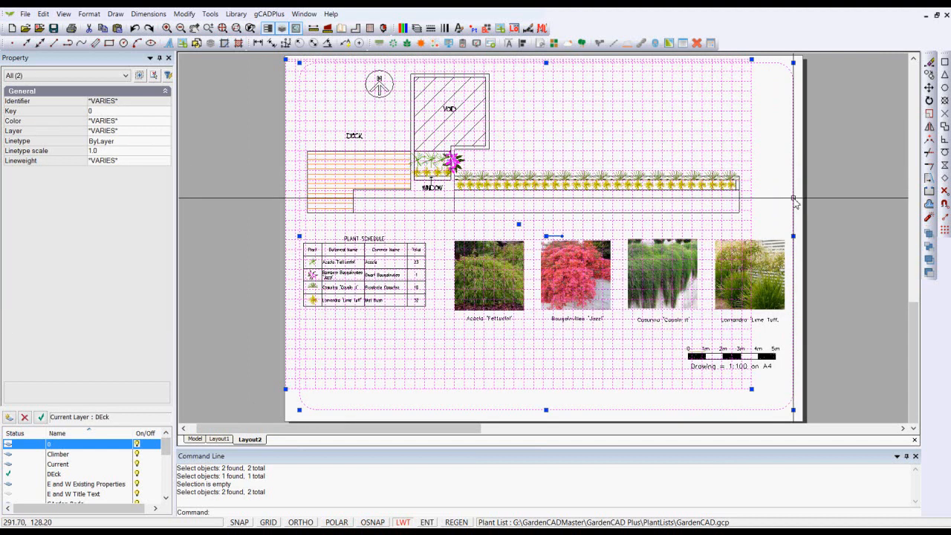
pyautogui.click(750, 190)
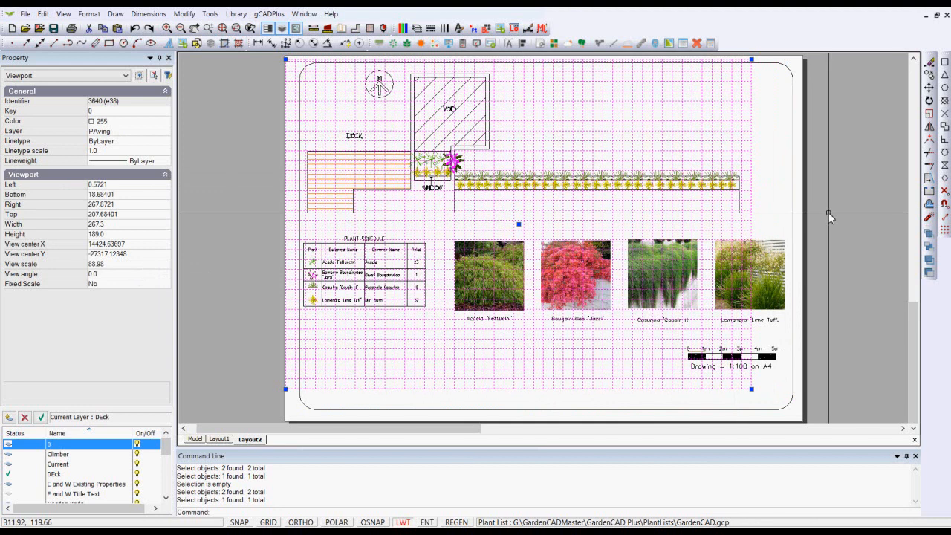
pyautogui.press('Escape')
# Inspect the scale bar block and its "Drawing = 1:100 on A4" caption beneath the plant photos
pyautogui.scroll(3, 743, 384)
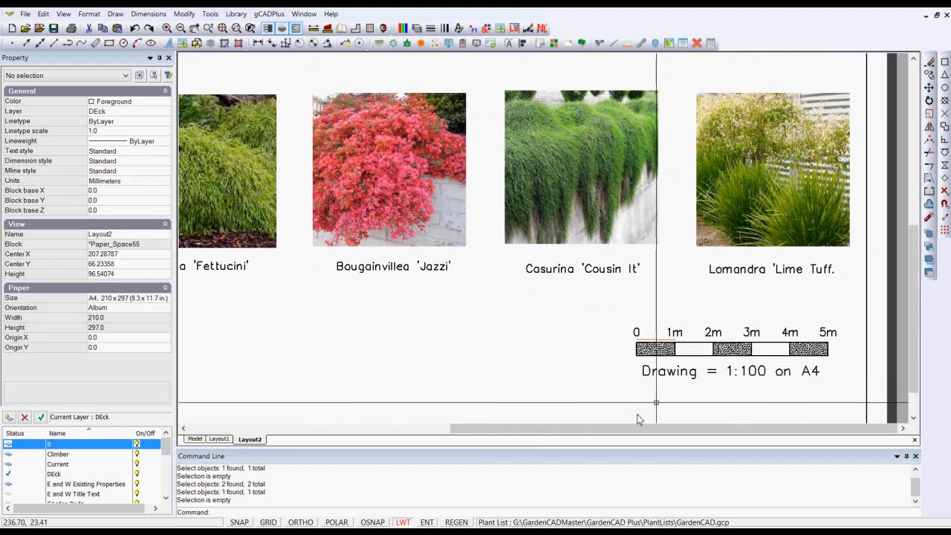
pyautogui.click(796, 349)
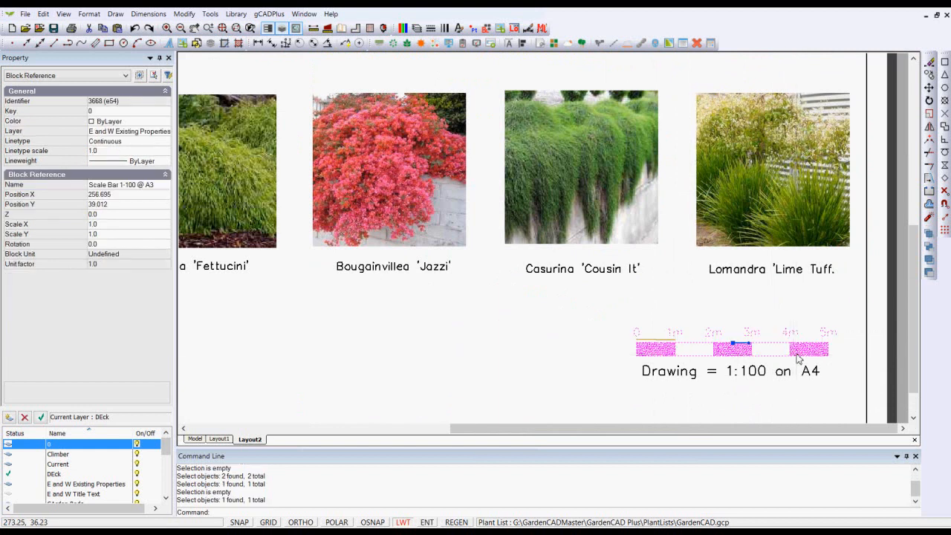
pyautogui.press('Escape')
pyautogui.click(781, 373)
pyautogui.press('Escape')
pyautogui.scroll(-3, 782, 380)
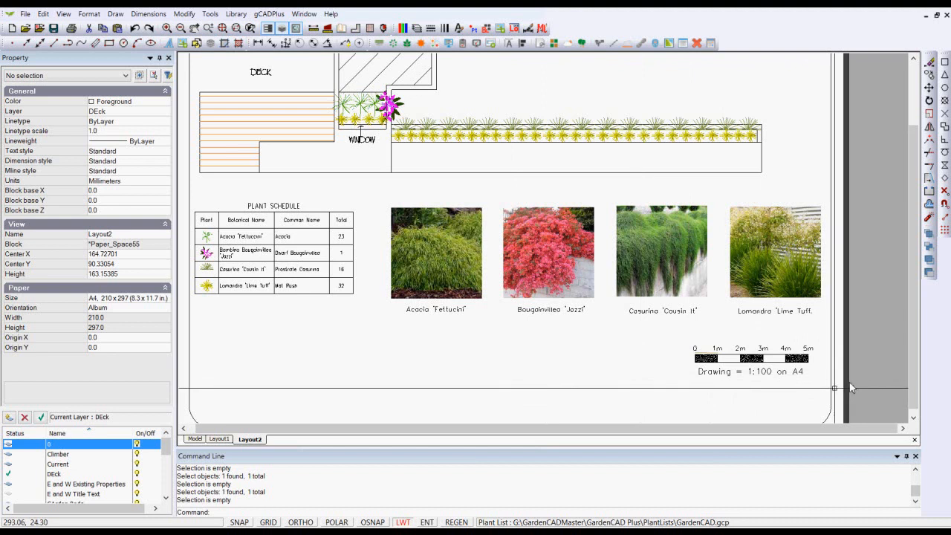
# Rename Layout2 as UPPERBALCONY_A4 1:100 in the layouts manager
pyautogui.rightClick(258, 440)
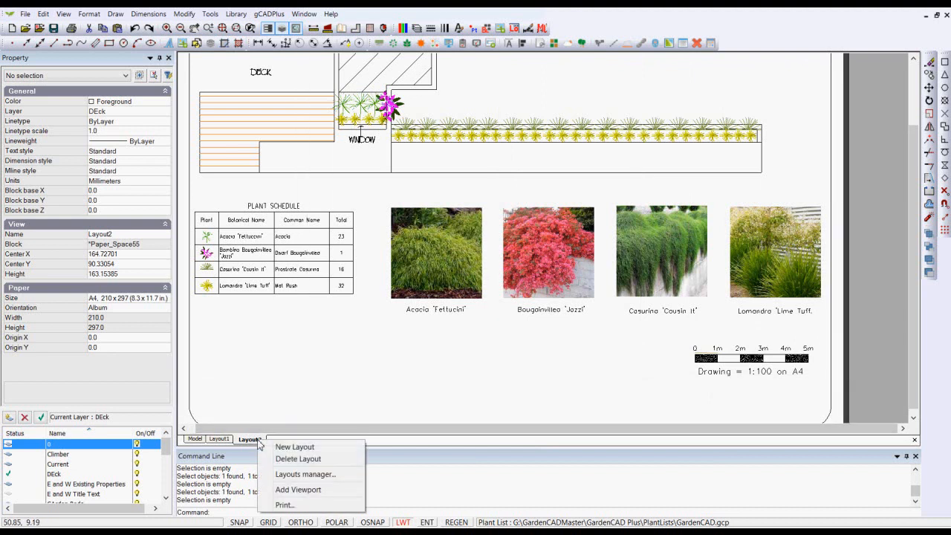
pyautogui.click(304, 474)
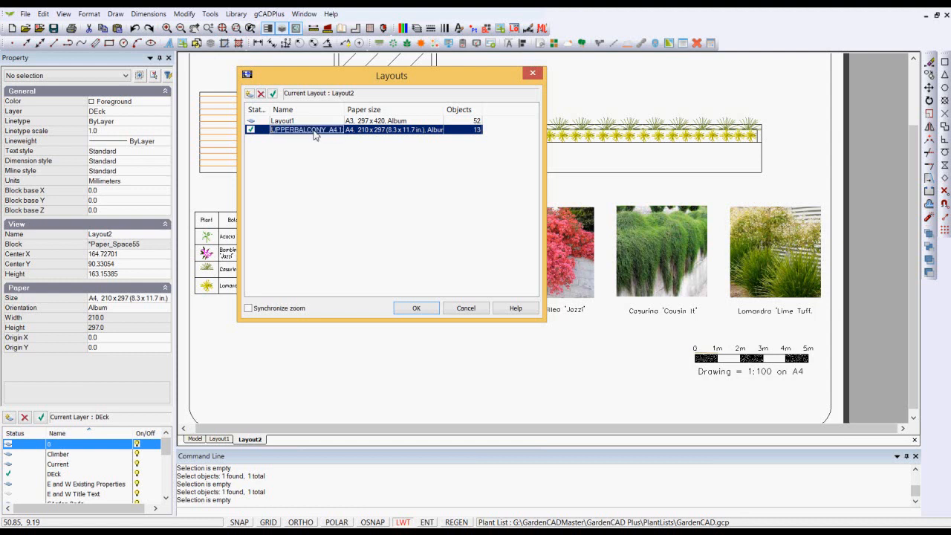
pyautogui.click(432, 312)
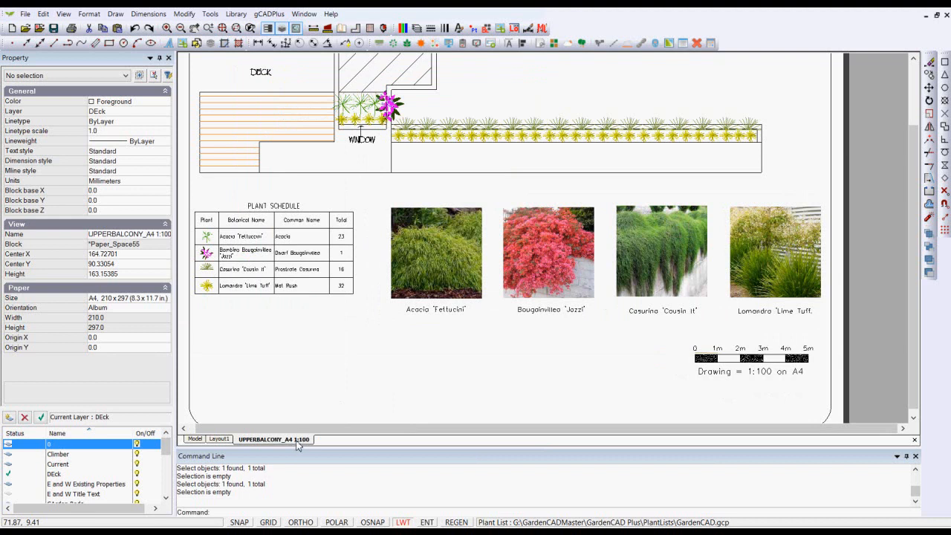
# Delete the scale bar and its 1:100 caption from the layout, leaving the viewport out of the selection
pyautogui.scroll(-1, 527, 352)
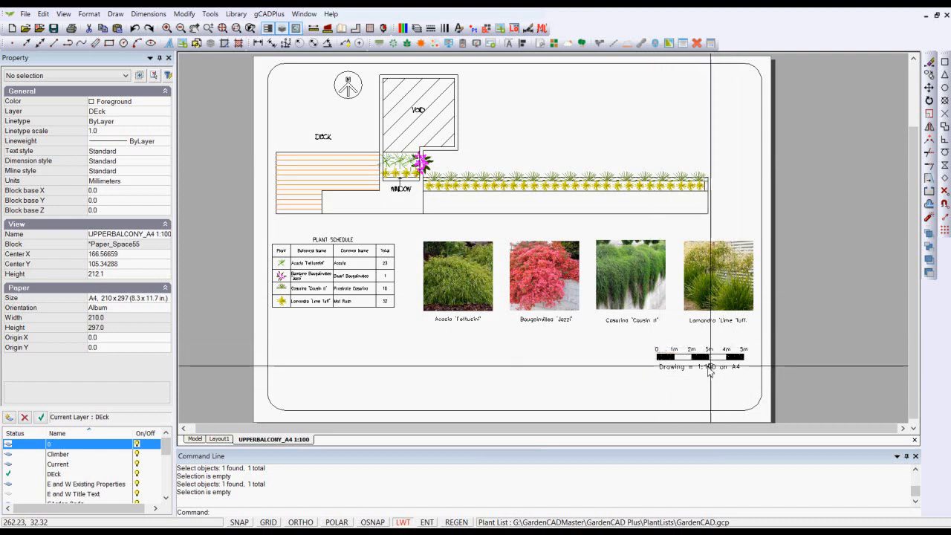
pyautogui.click(756, 377)
pyautogui.click(654, 344)
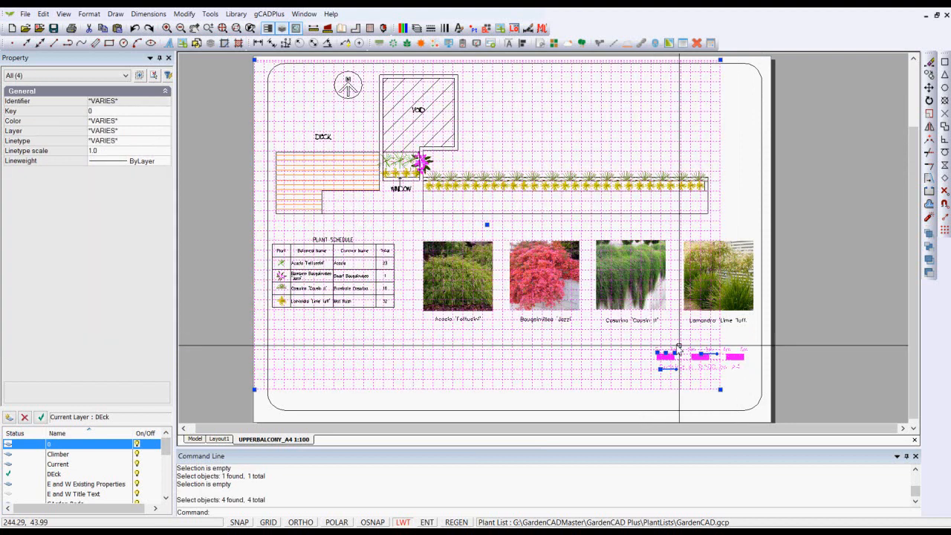
pyautogui.keyDown('shift'); pyautogui.click(720, 338); pyautogui.keyUp('shift')
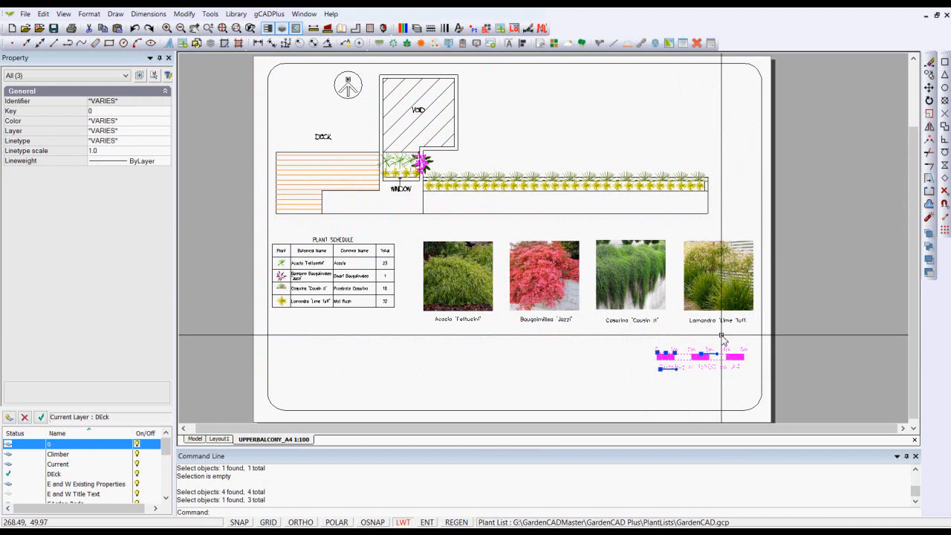
pyautogui.press('Escape')
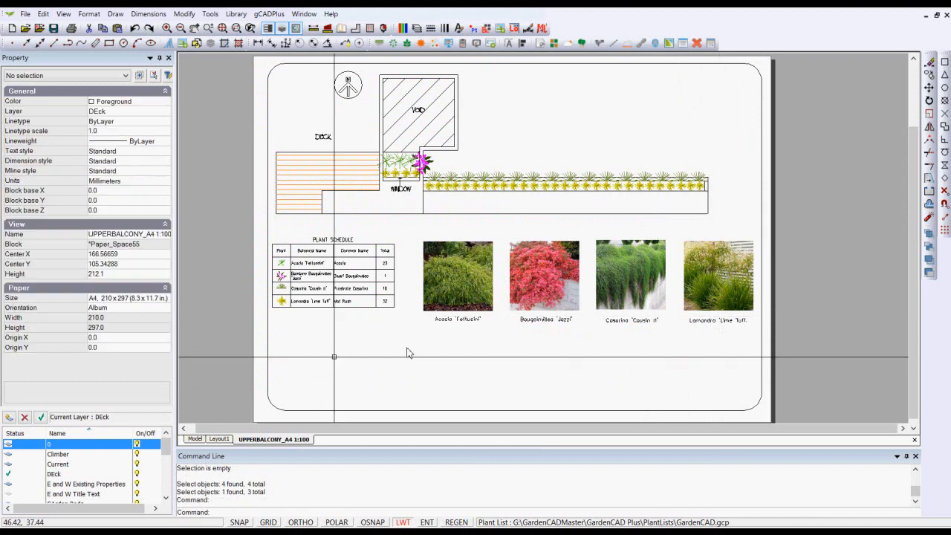
# Move the five-metre scale bar in model space below the long planting strip, at about X 20694, Y -27918, and check it in the layout
pyautogui.click(196, 439)
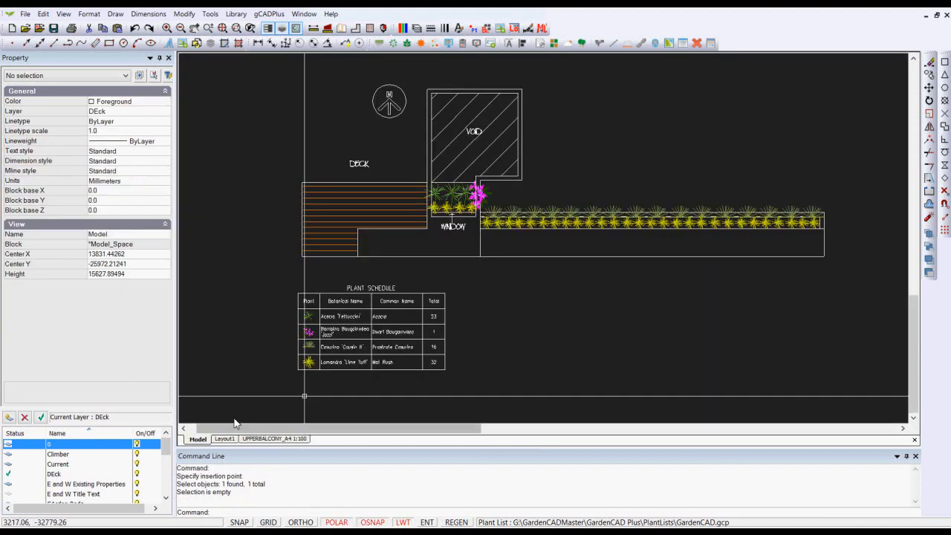
pyautogui.scroll(-2, 571, 298)
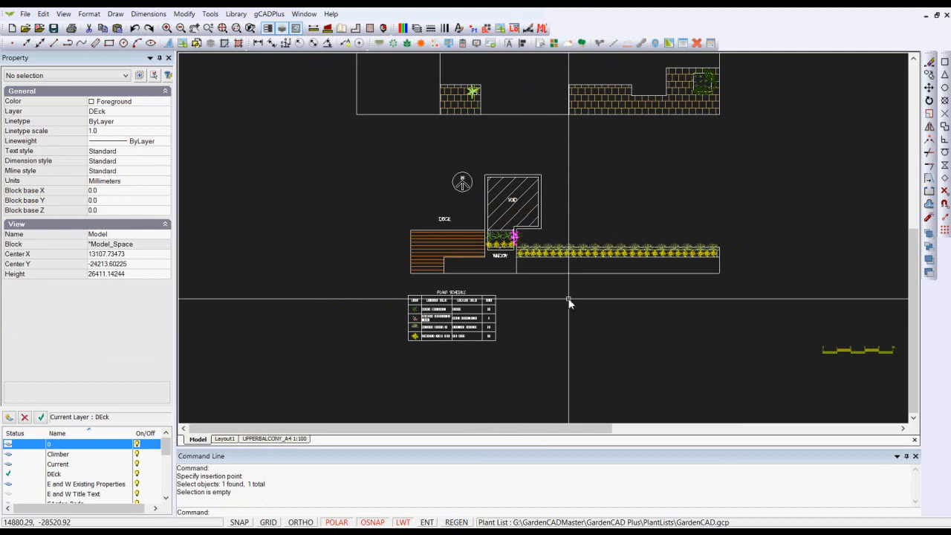
pyautogui.click(850, 352)
pyautogui.click(821, 354)
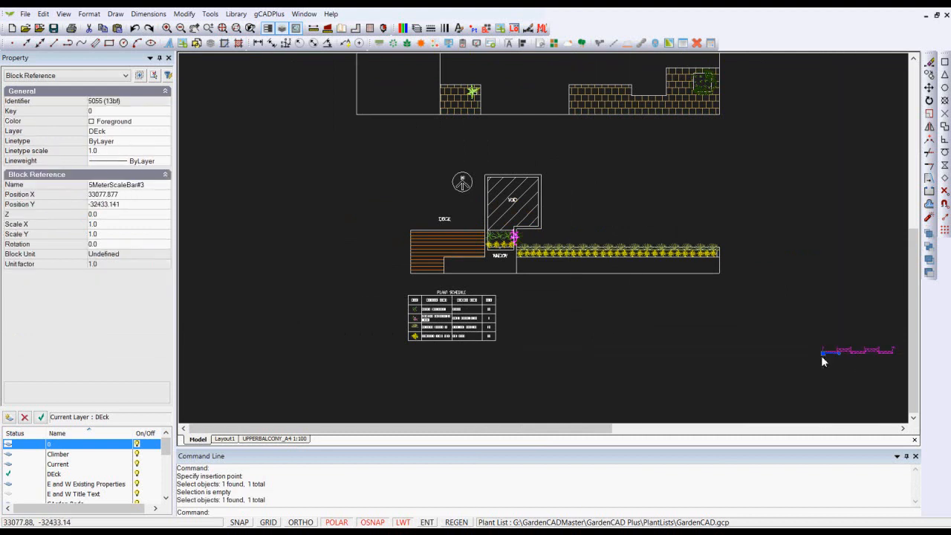
pyautogui.click(650, 293)
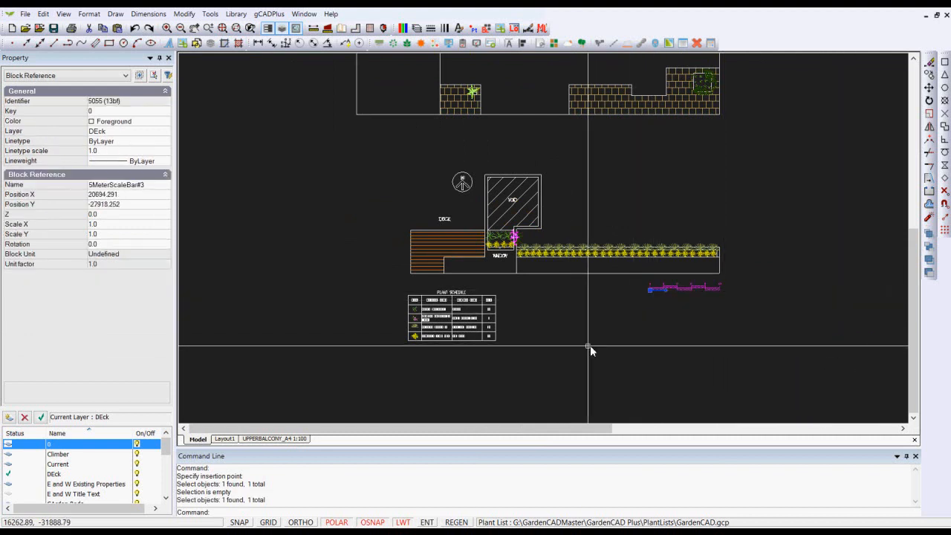
pyautogui.press('Escape')
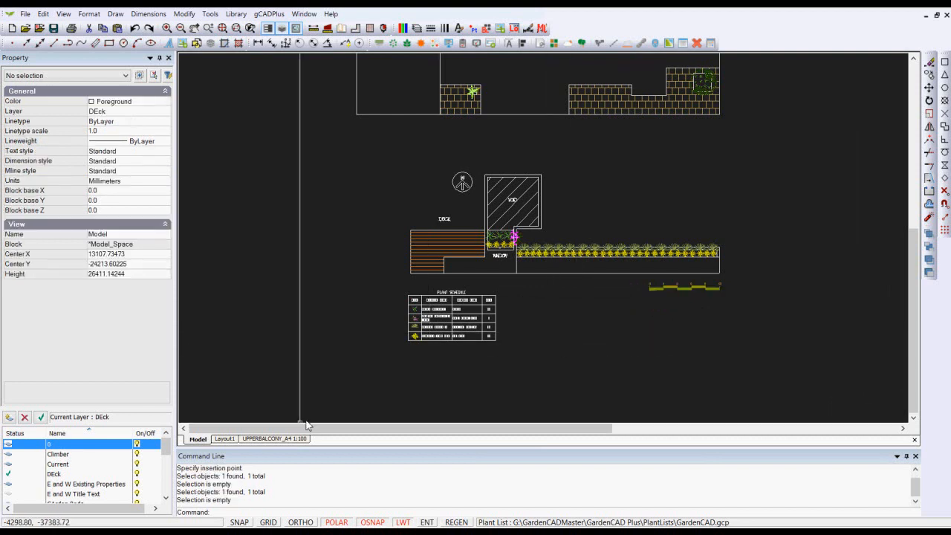
pyautogui.click(274, 438)
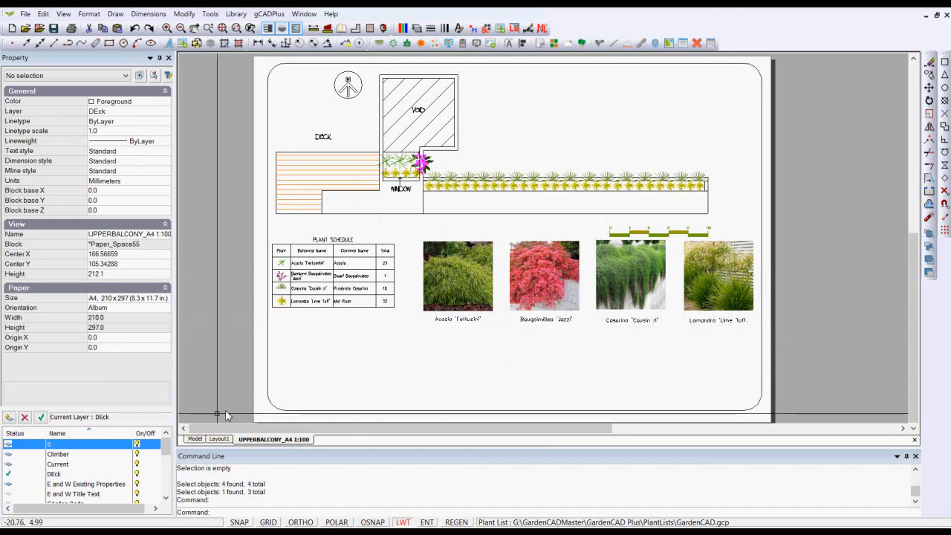
# Shift the model-space scale bar horizontally toward the plant schedule, to about X 10839, and view the result in the layout
pyautogui.click(195, 439)
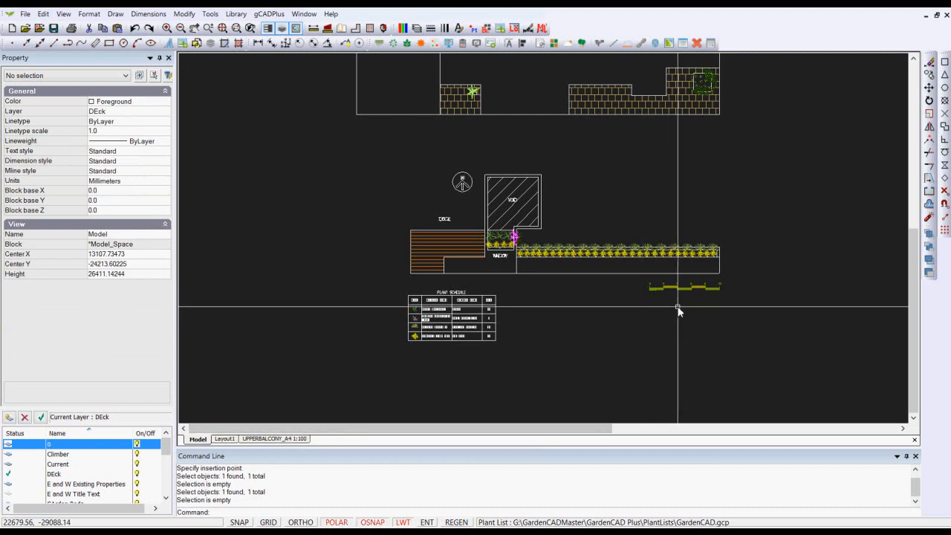
pyautogui.click(690, 288)
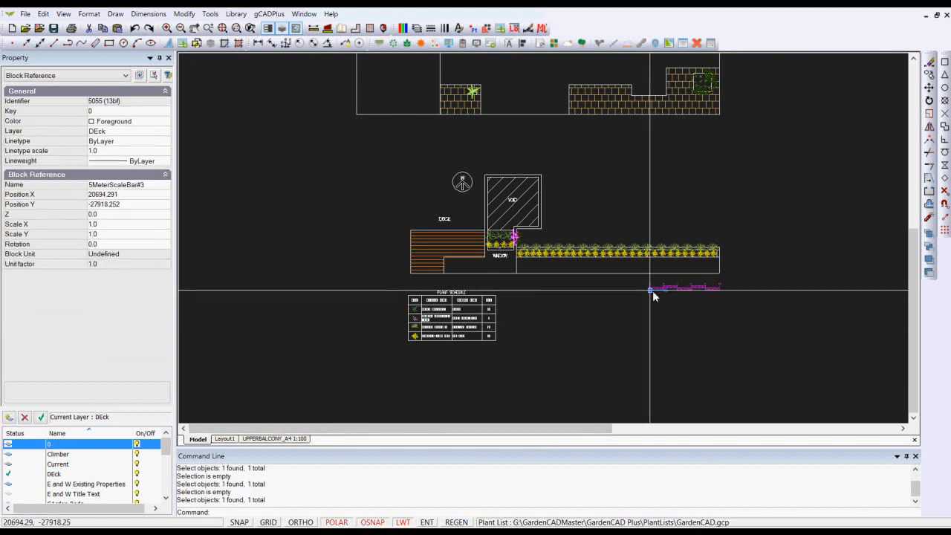
pyautogui.click(512, 289)
pyautogui.press('Escape')
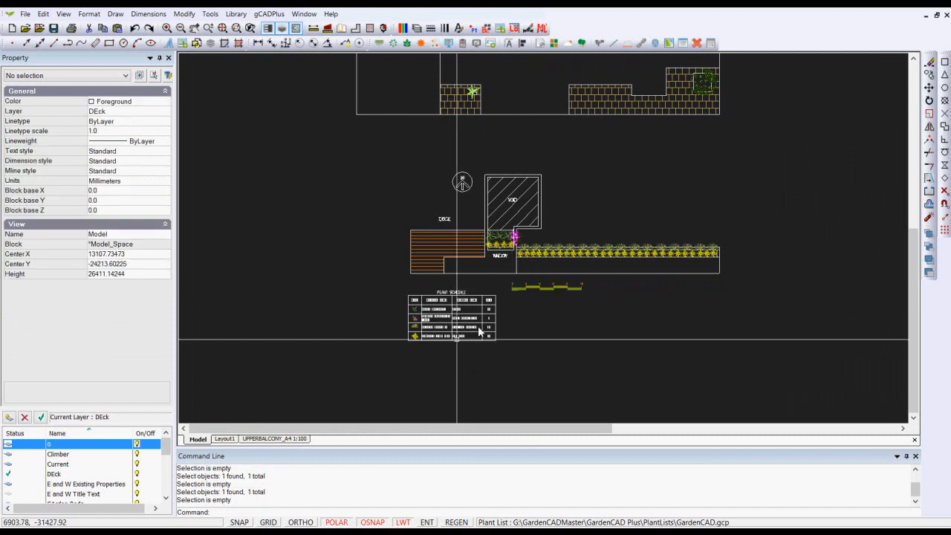
pyautogui.click(274, 439)
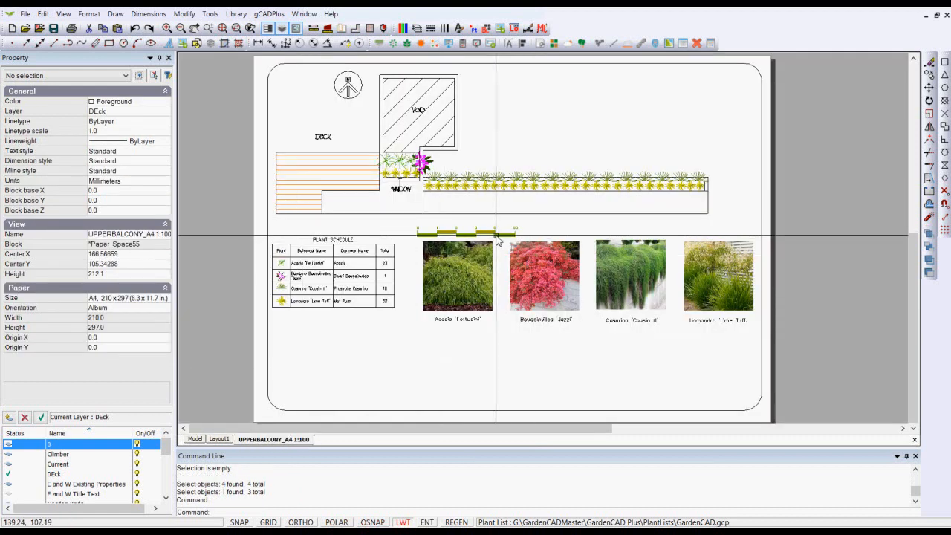
# Move the model-space scale bar straight down to about Y -32704 and check its position in the layout
pyautogui.click(195, 439)
pyautogui.click(548, 290)
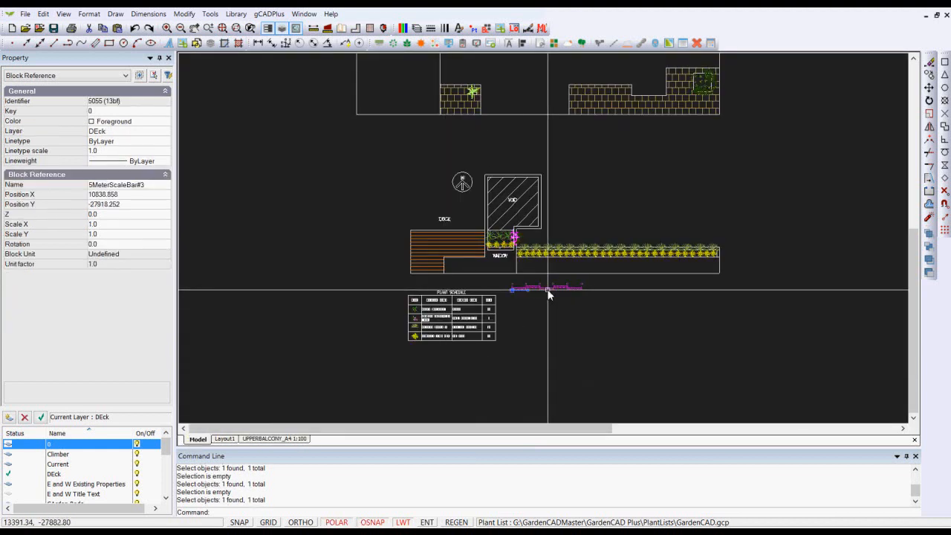
pyautogui.click(512, 290)
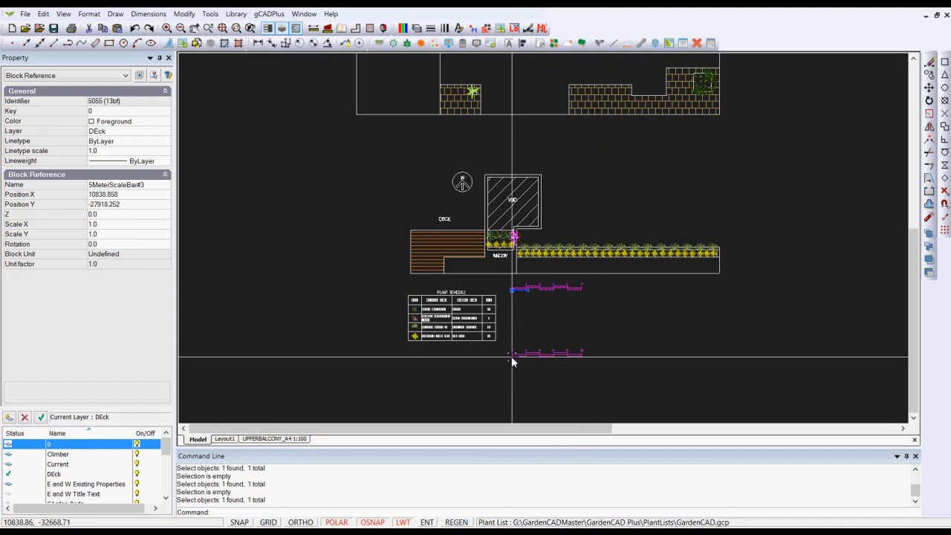
pyautogui.click(513, 360)
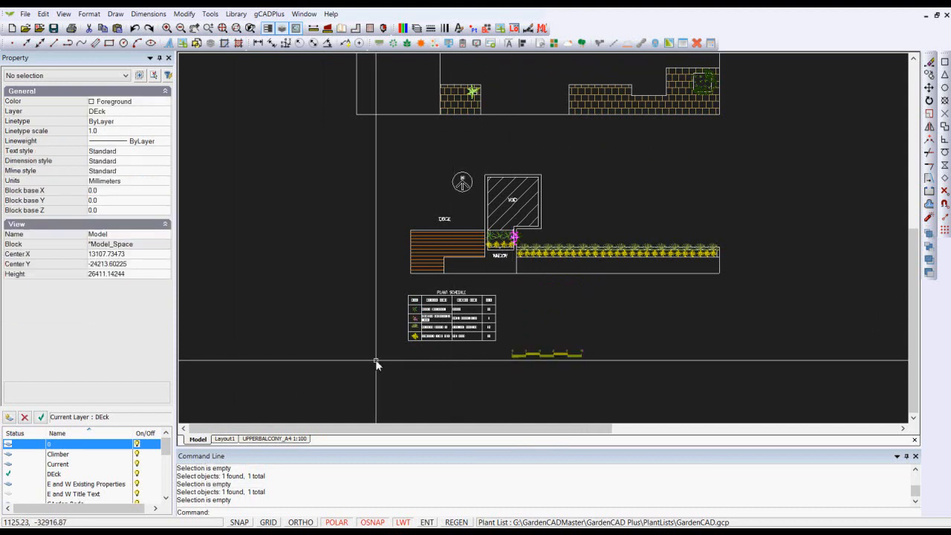
pyautogui.click(305, 439)
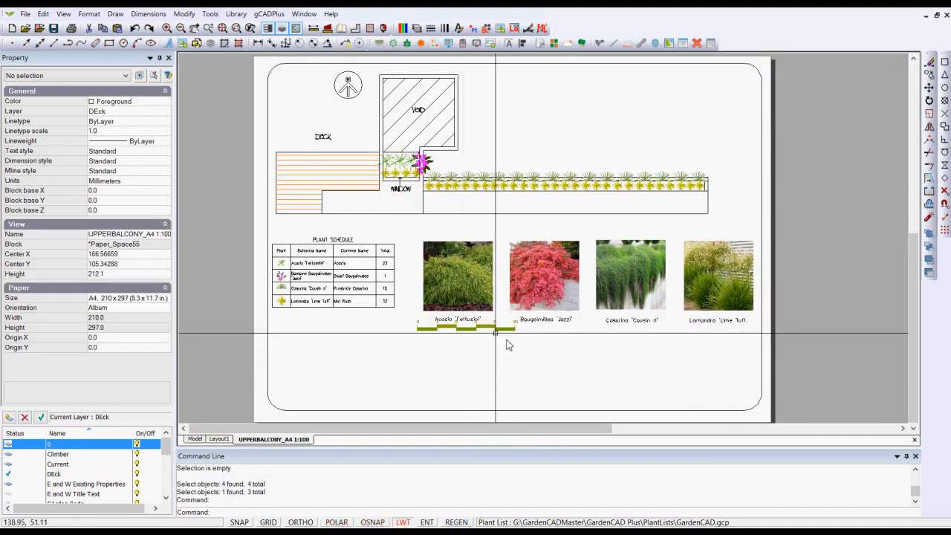
# Lower the model-space scale bar further to about Y -34299, clear of the photo captions, and inspect it in the layout
pyautogui.click(196, 438)
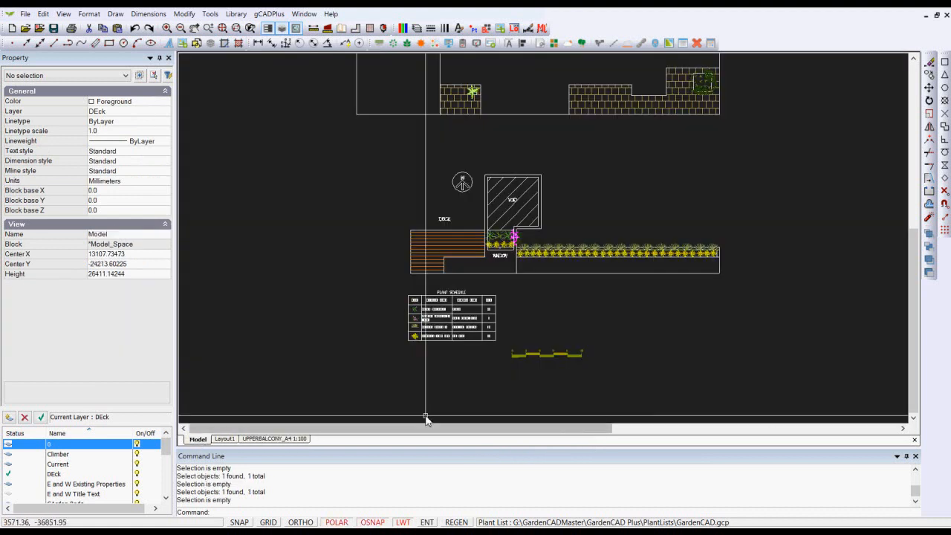
pyautogui.click(547, 357)
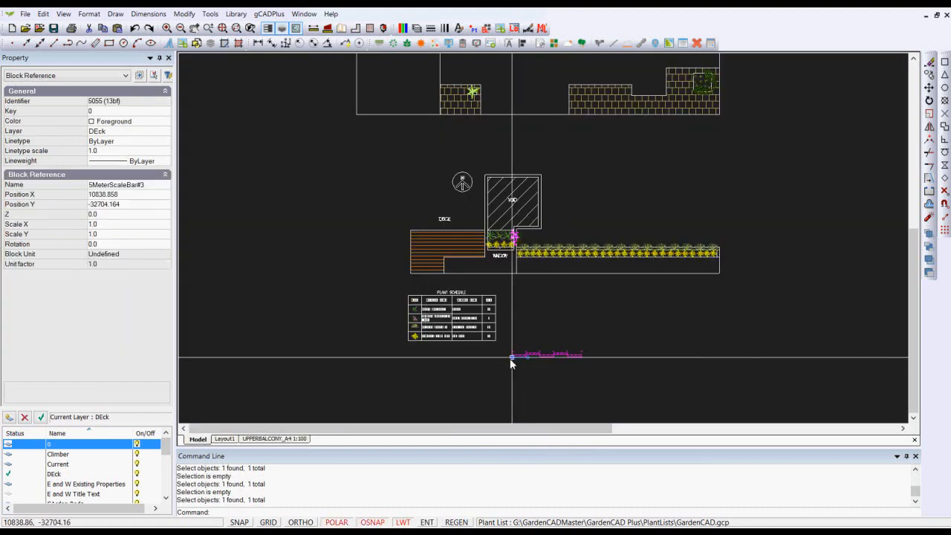
pyautogui.moveTo(510, 358); pyautogui.dragTo(511, 379)
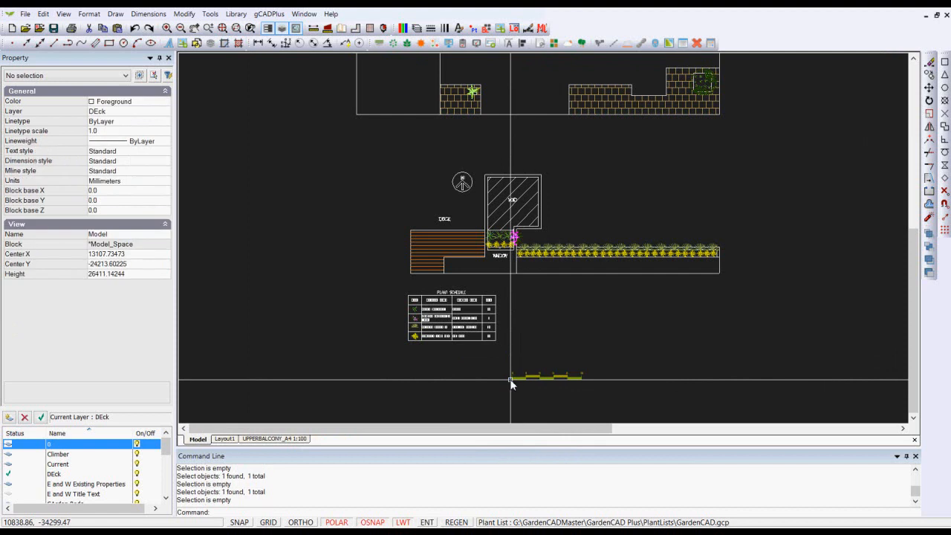
pyautogui.click(286, 439)
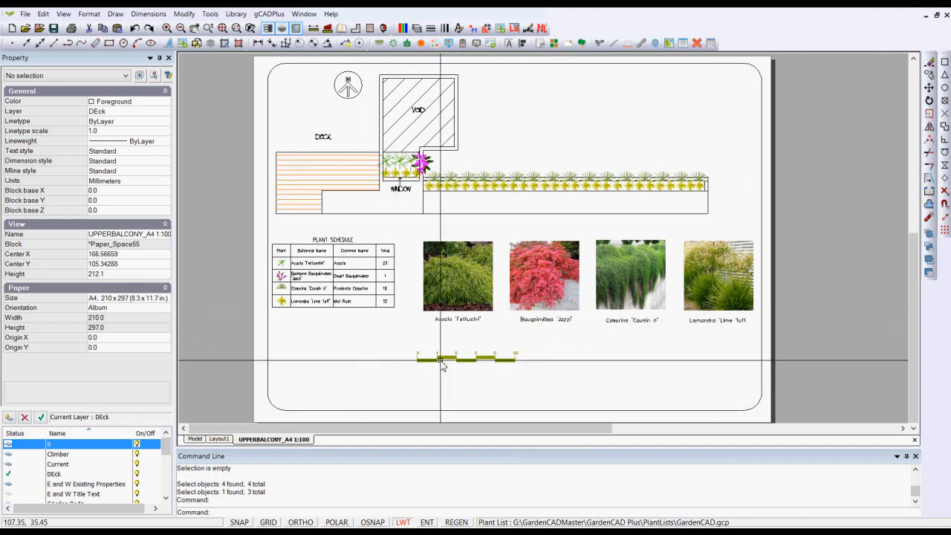
pyautogui.scroll(3, 436, 361)
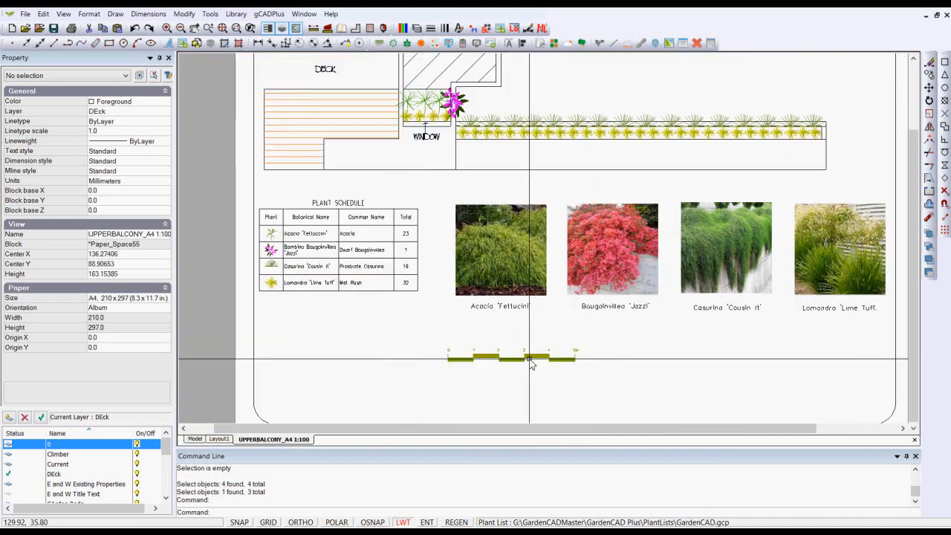
# Set the view scale of the layout viewport to 100 and turn on its fixed scale
pyautogui.scroll(-3, 529, 363)
pyautogui.moveTo(805, 203); pyautogui.dragTo(775, 168)
pyautogui.moveTo(817, 122); pyautogui.dragTo(777, 165)
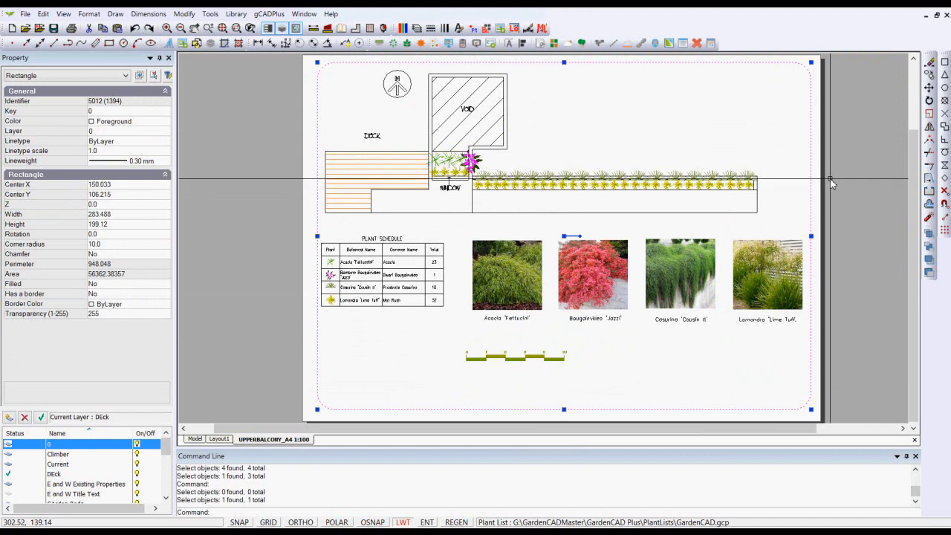
pyautogui.press('Escape')
pyautogui.moveTo(847, 189); pyautogui.dragTo(773, 170)
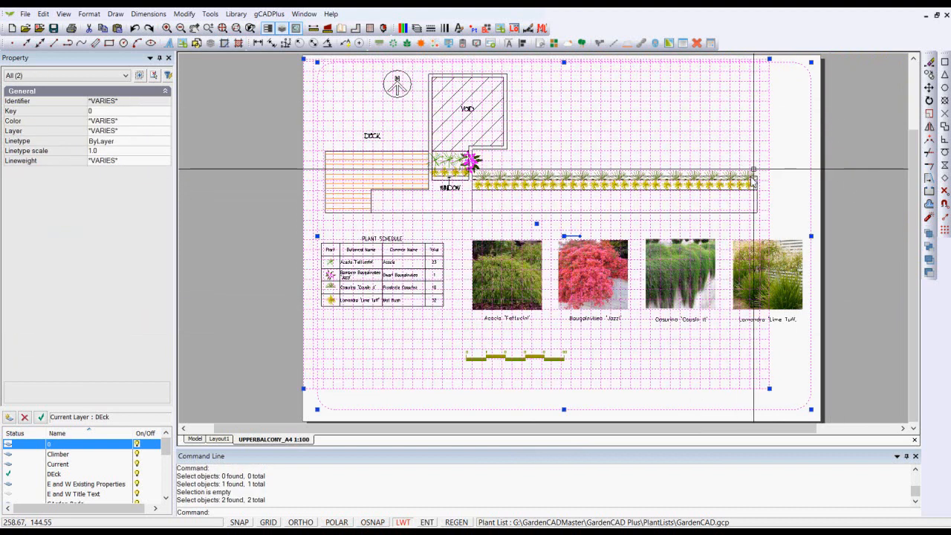
pyautogui.keyDown('shift'); pyautogui.click(810, 204); pyautogui.keyUp('shift')
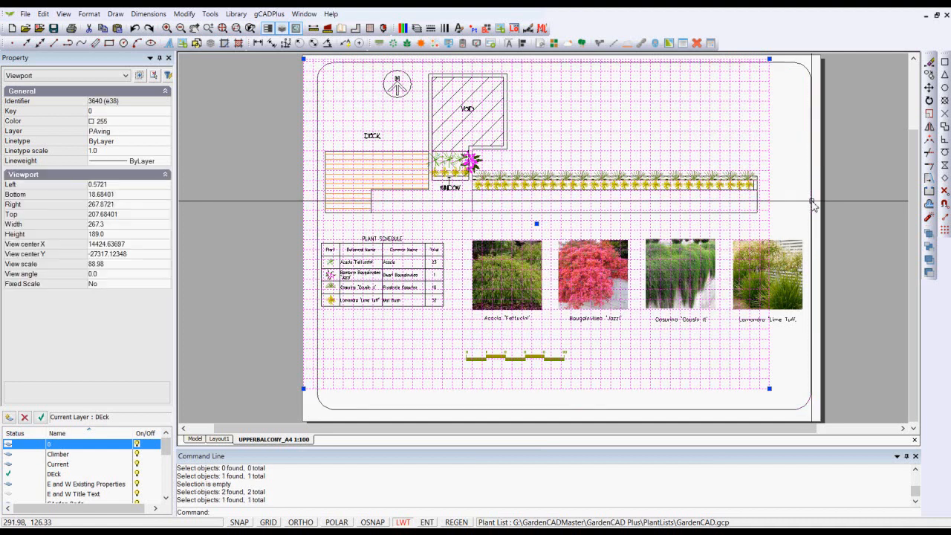
pyautogui.click(111, 266)
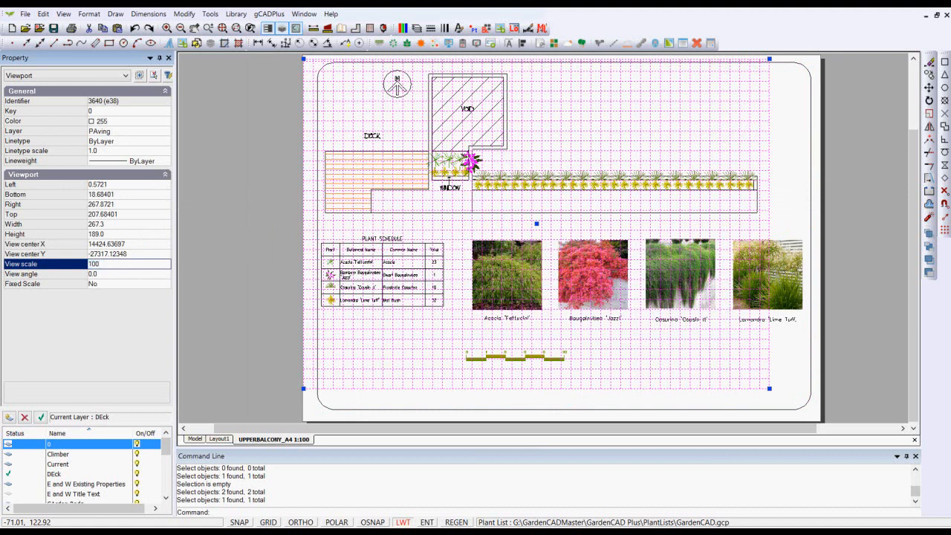
pyautogui.press('Return')
pyautogui.doubleClick(116, 285)
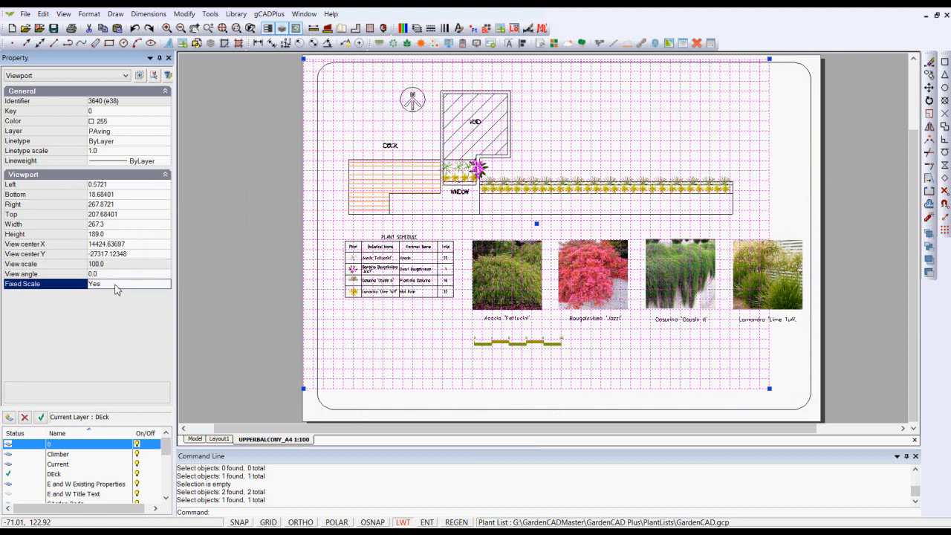
pyautogui.press('Escape')
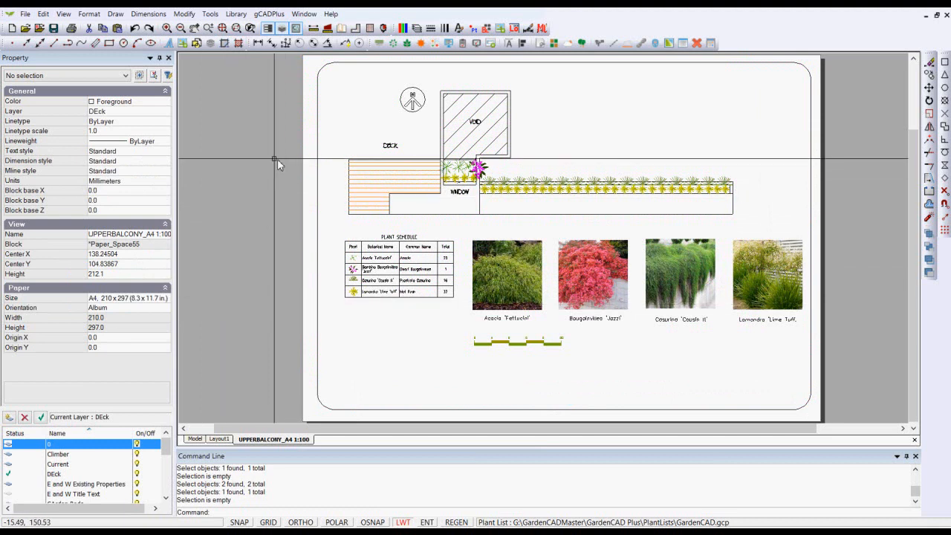
# Add horizontal single-line text "A4 SHEET 1:100" about 6.7 high near the sheet's lower-right corner, at about X 206, Y 22, with rotation 0
pyautogui.click(116, 14)
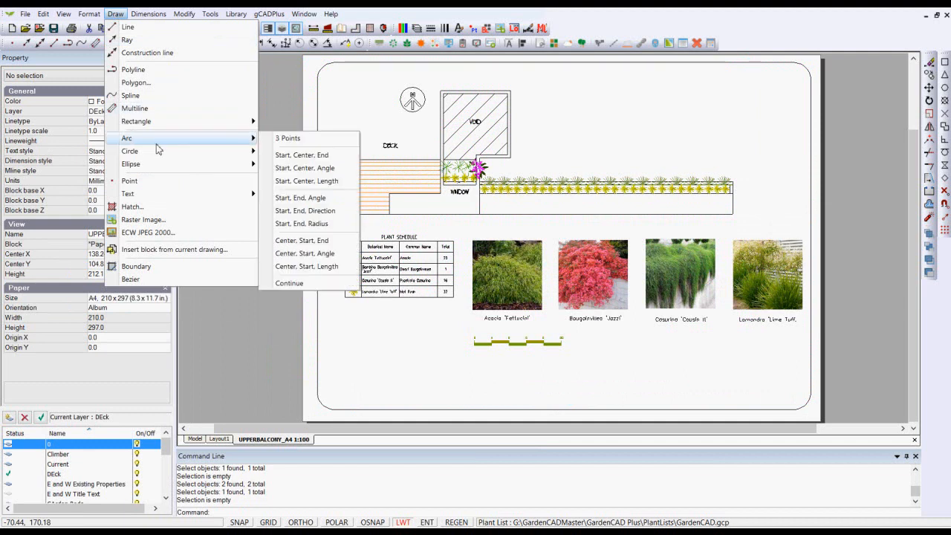
pyautogui.moveTo(225, 196)
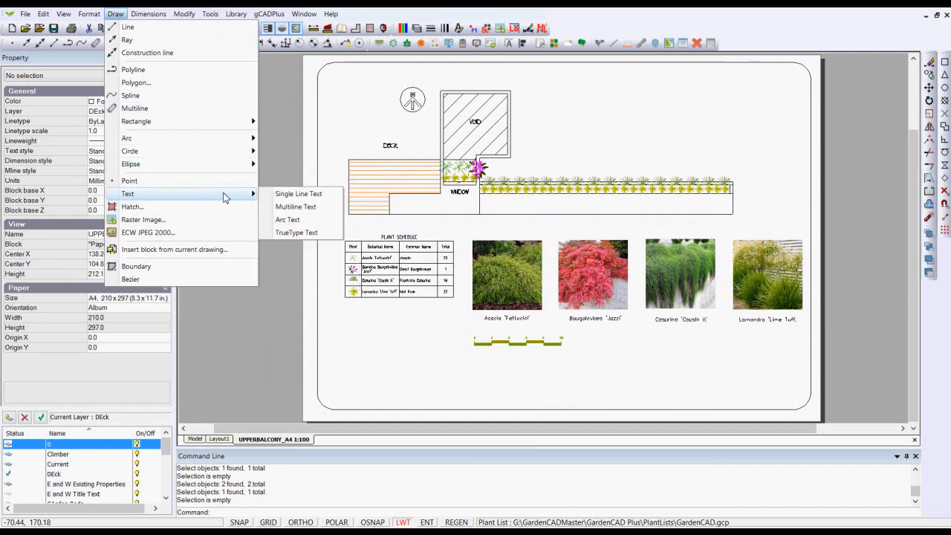
pyautogui.click(293, 194)
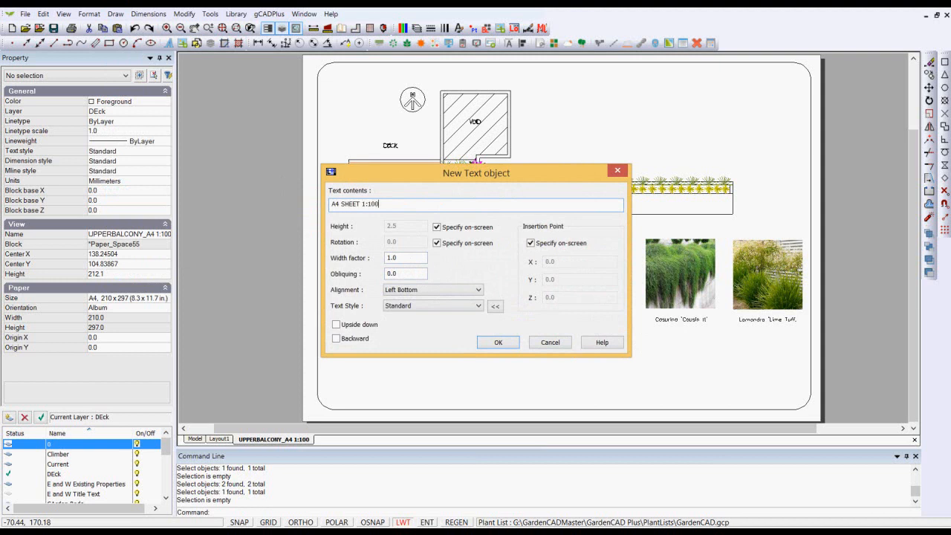
pyautogui.click(512, 344)
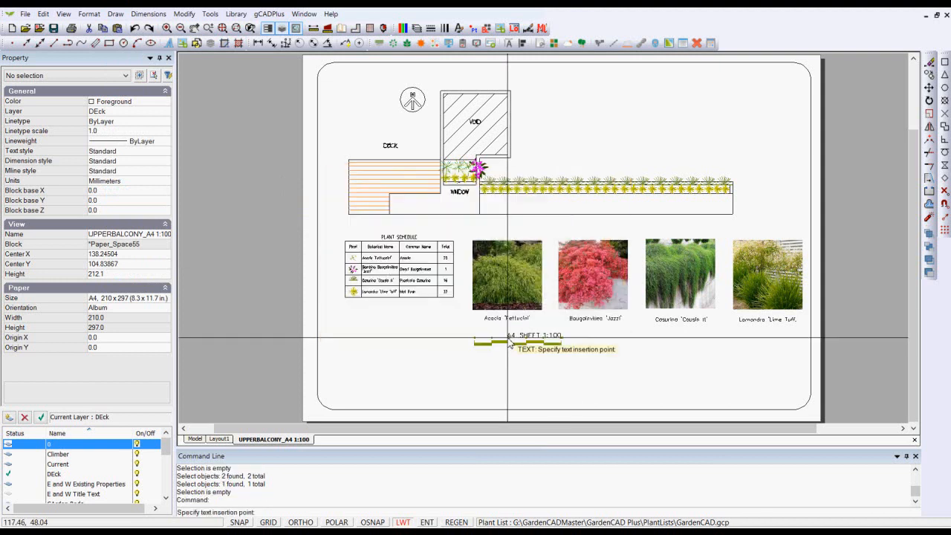
pyautogui.click(661, 384)
pyautogui.click(672, 380)
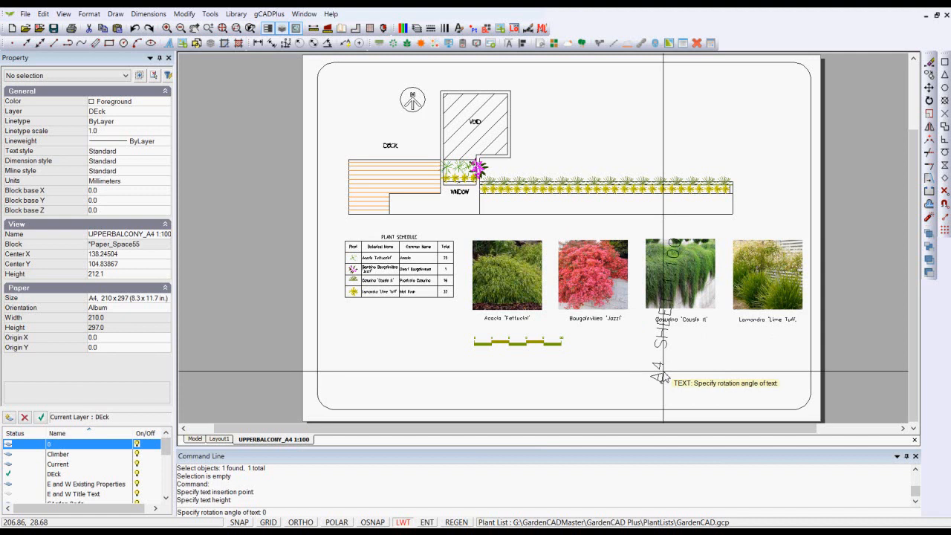
pyautogui.write('0')
pyautogui.press('Return')
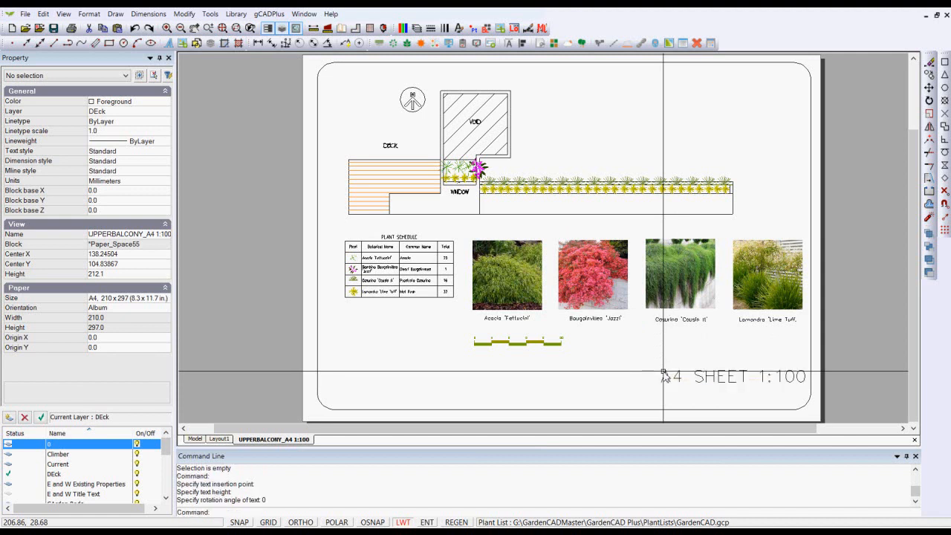
# Change the text style of the "A4 SHEET 1:100" label to Style1
pyautogui.click(730, 382)
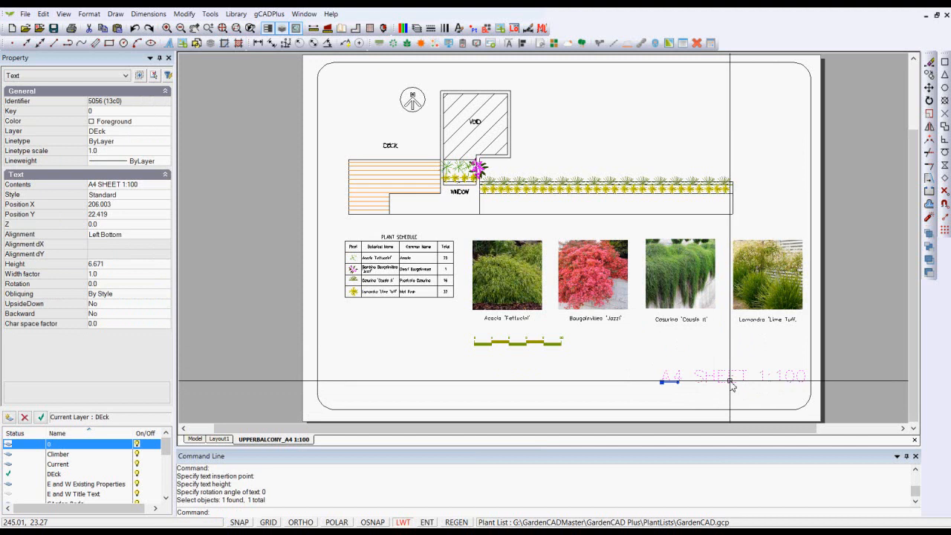
pyautogui.click(155, 197)
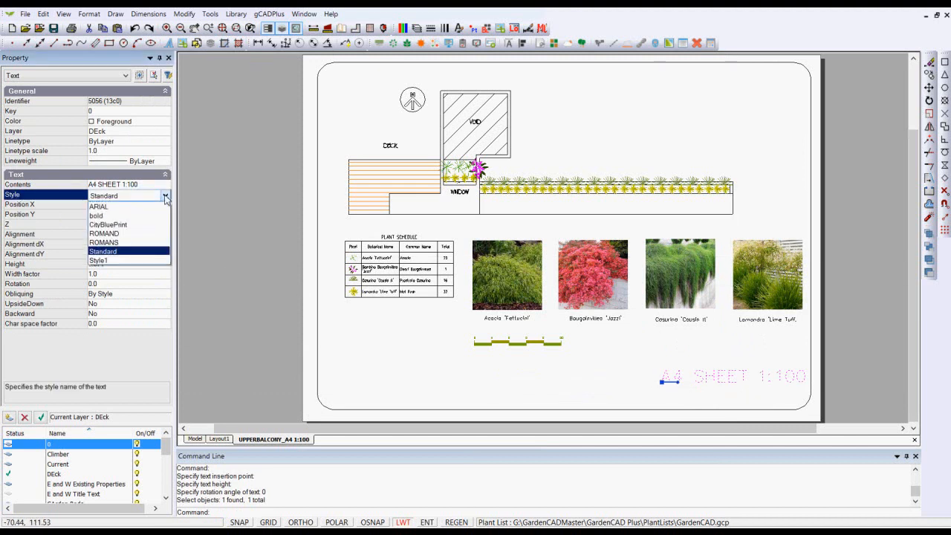
pyautogui.click(120, 261)
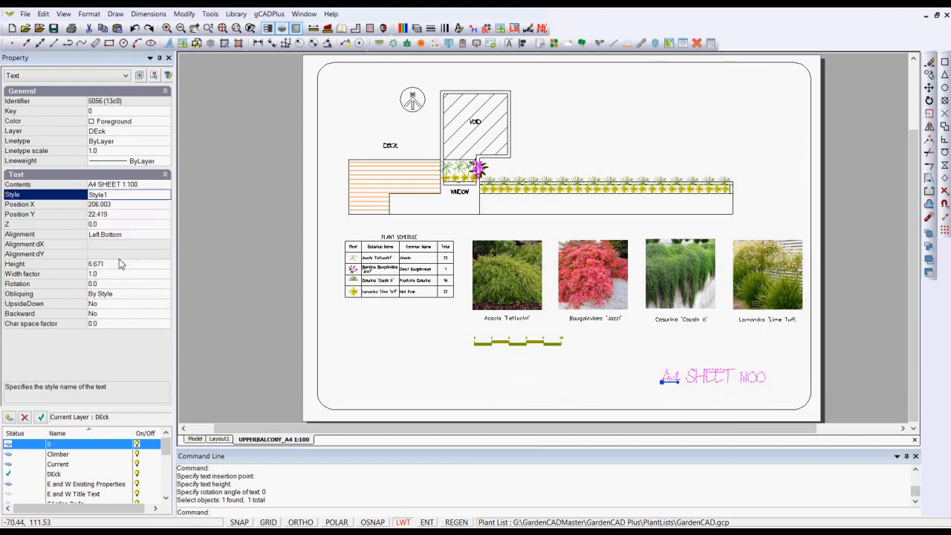
pyautogui.click(274, 376)
# Change the text style of all four plant photo captions to Style1
pyautogui.scroll(2, 635, 368)
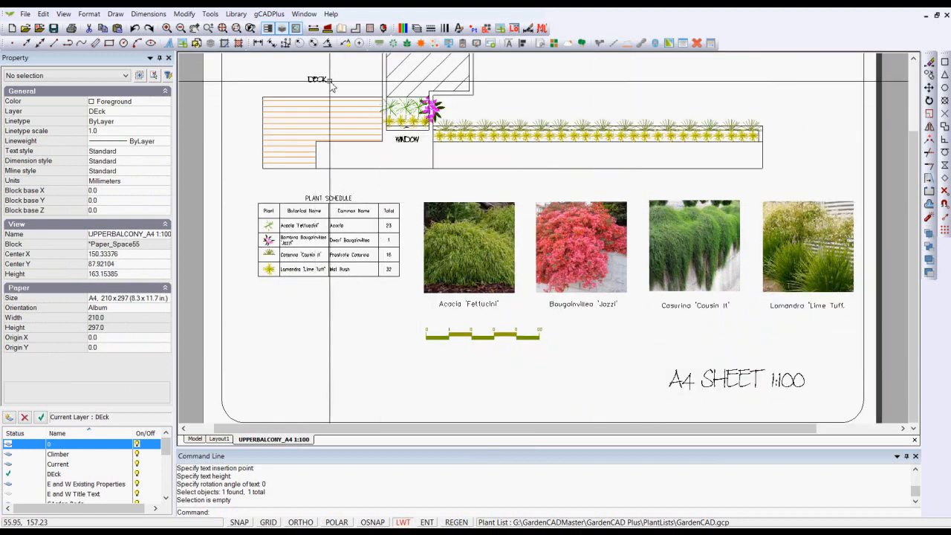
pyautogui.scroll(-3, 452, 180)
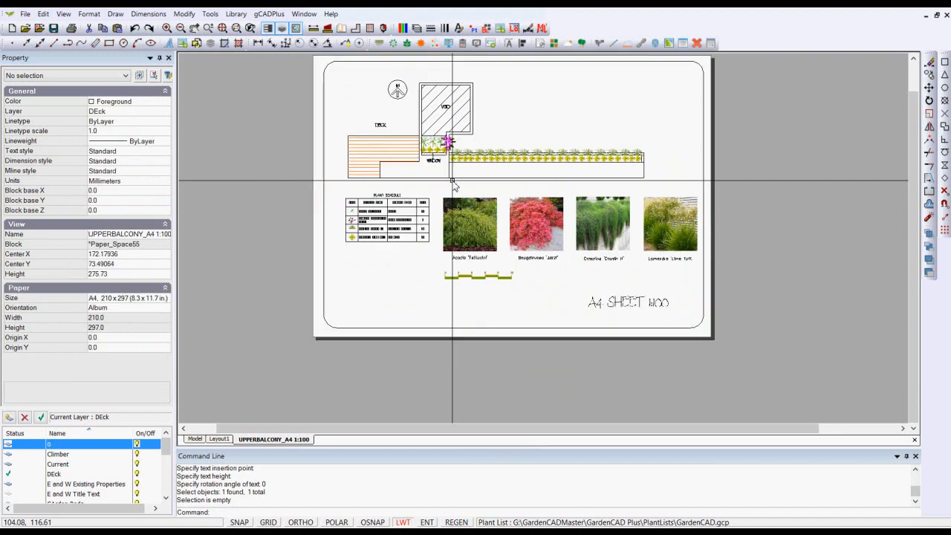
pyautogui.scroll(3, 615, 301)
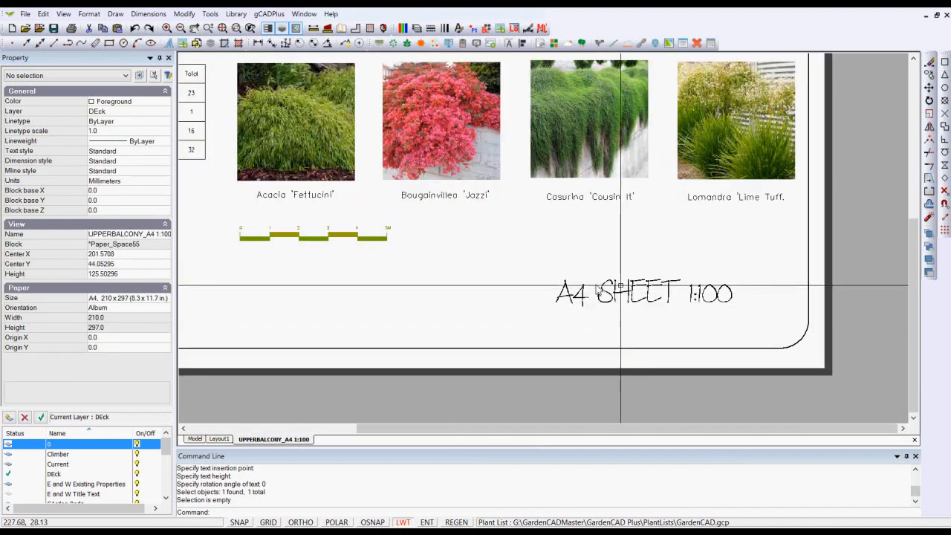
pyautogui.scroll(-1, 457, 285)
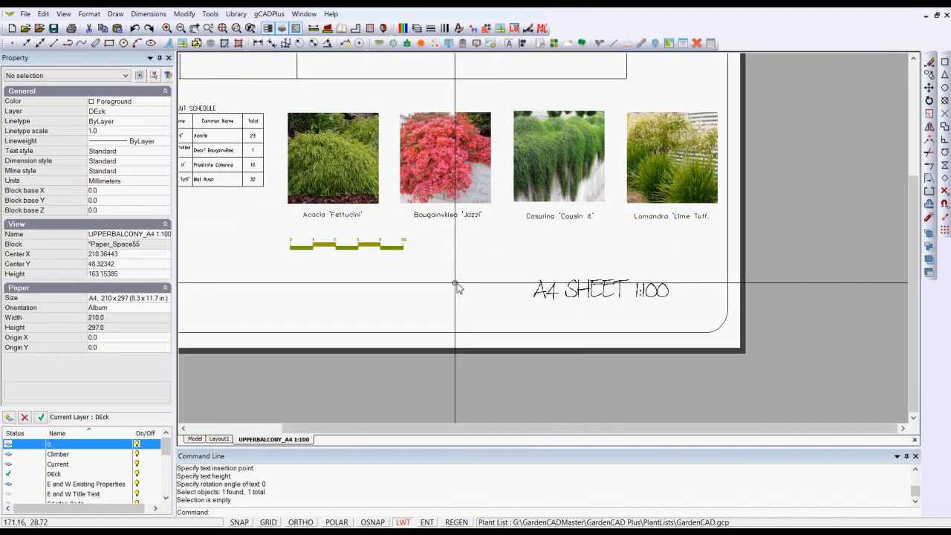
pyautogui.scroll(1, 323, 219)
pyautogui.click(362, 214)
pyautogui.click(471, 214)
pyautogui.click(616, 214)
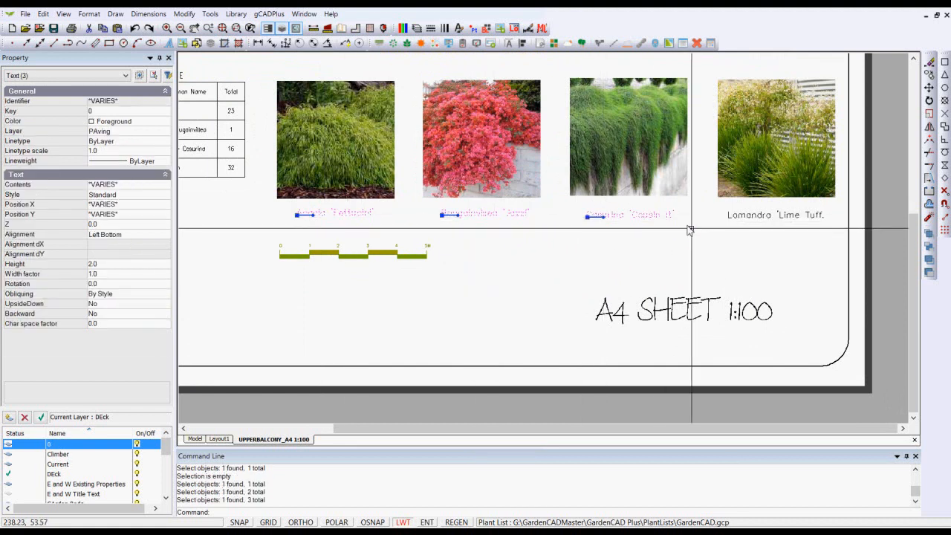
pyautogui.click(736, 215)
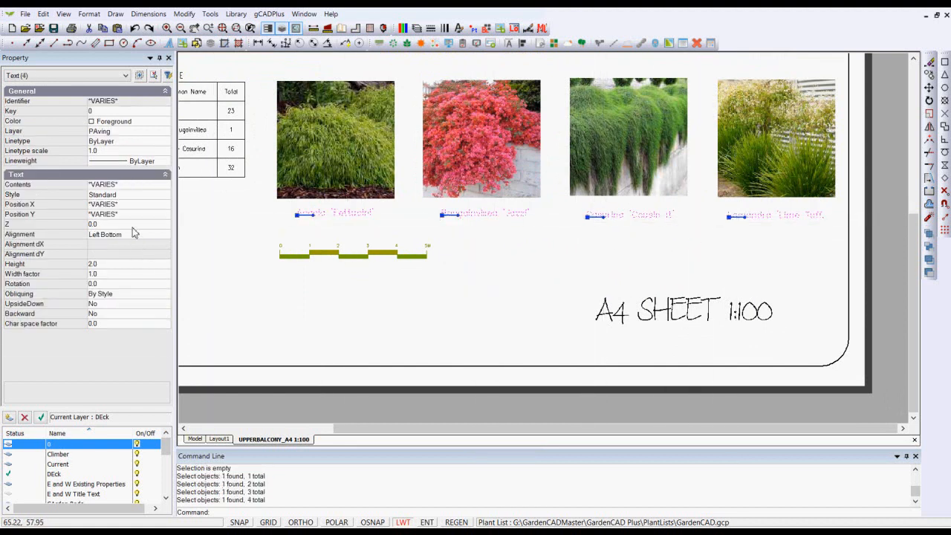
pyautogui.click(135, 196)
pyautogui.click(165, 195)
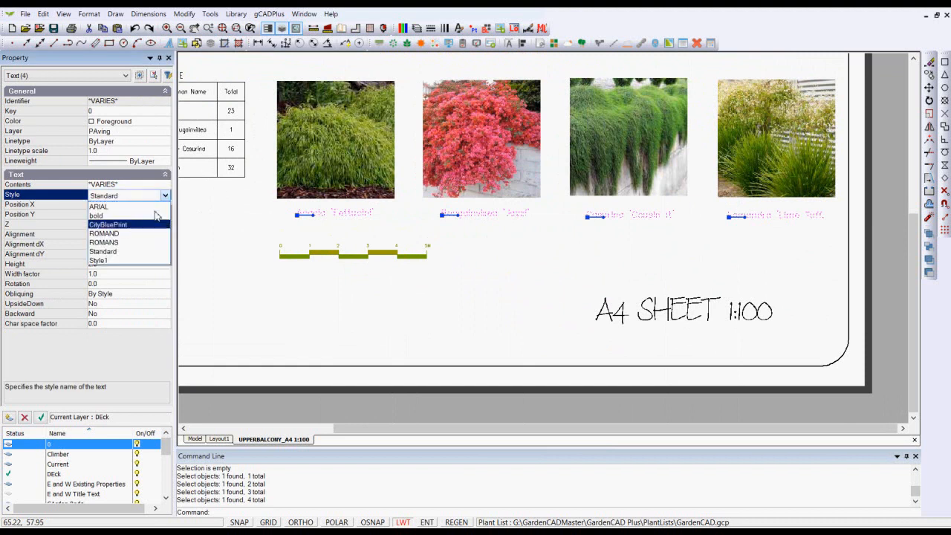
pyautogui.click(123, 261)
pyautogui.press('Escape')
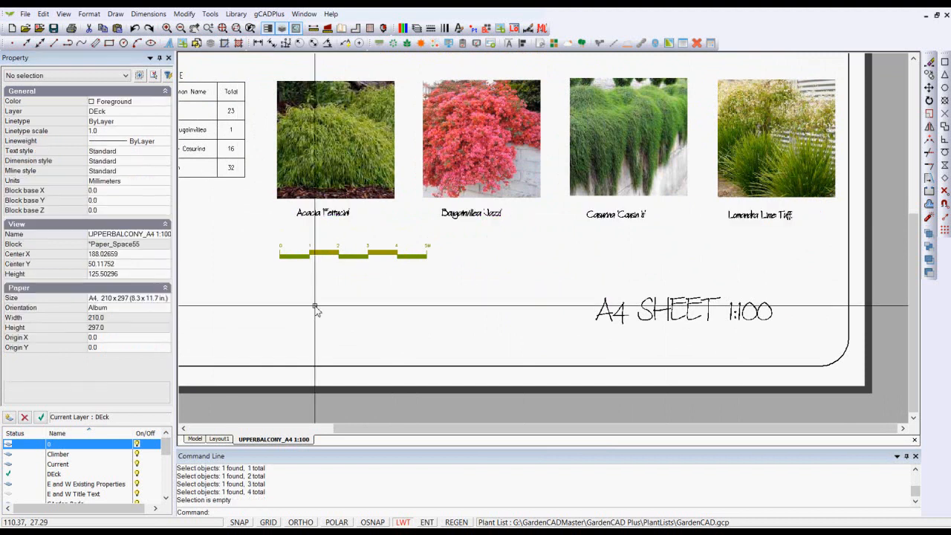
# Set the text height of the four plant photo captions to 3.0 and check them on the whole sheet
pyautogui.click(752, 232)
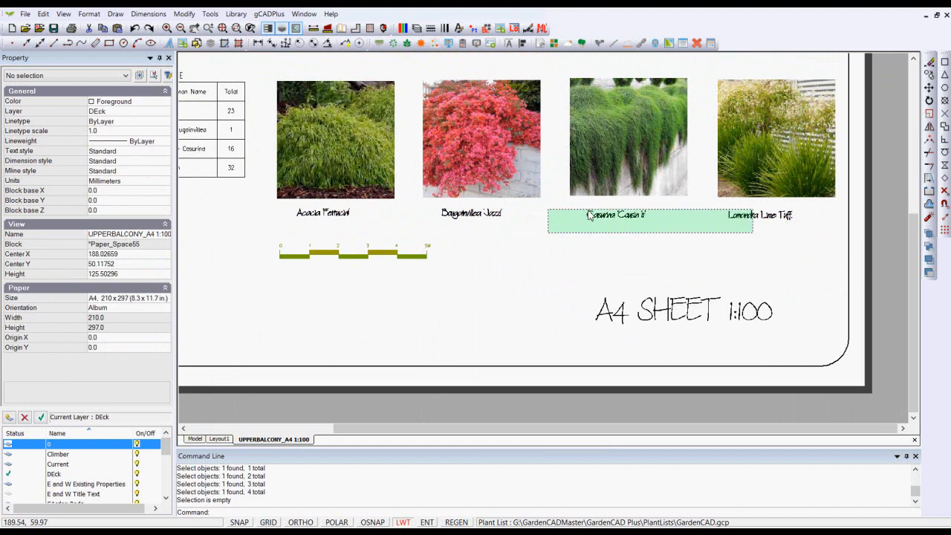
pyautogui.click(337, 199)
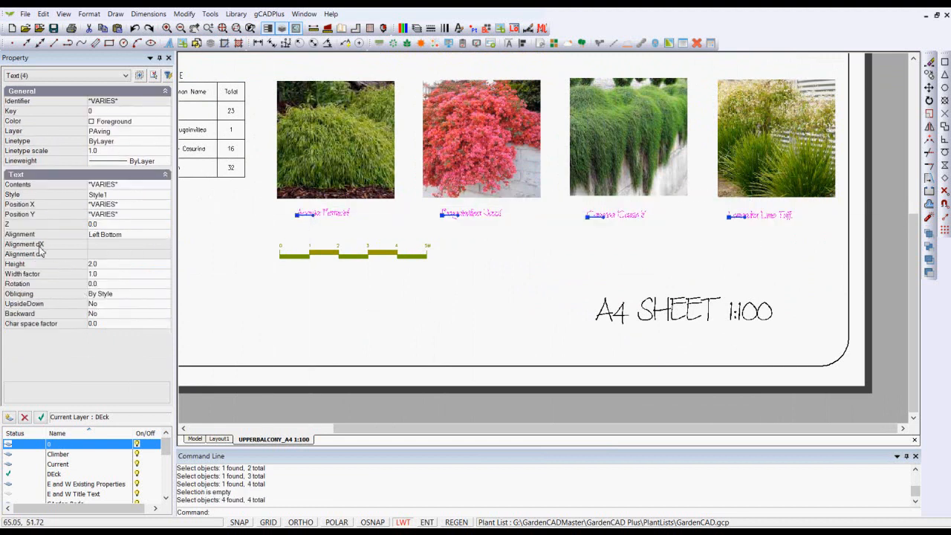
pyautogui.click(104, 265)
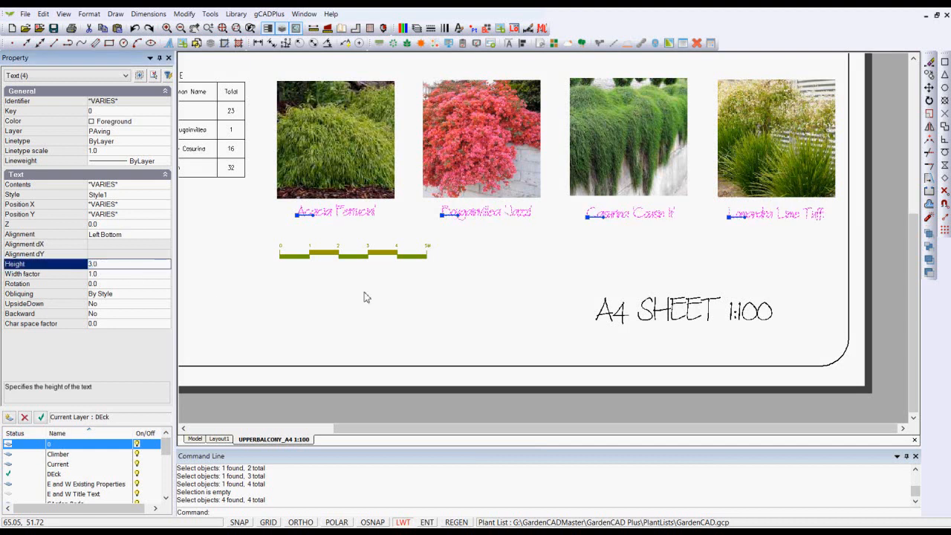
pyautogui.write('3.0')
pyautogui.press('Escape')
pyautogui.scroll(-2, 458, 282)
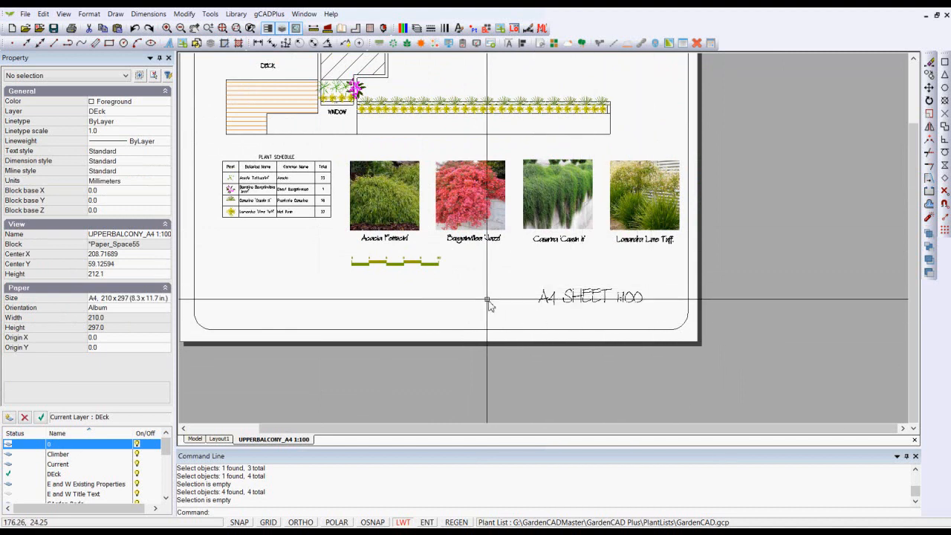
pyautogui.scroll(-1, 484, 282)
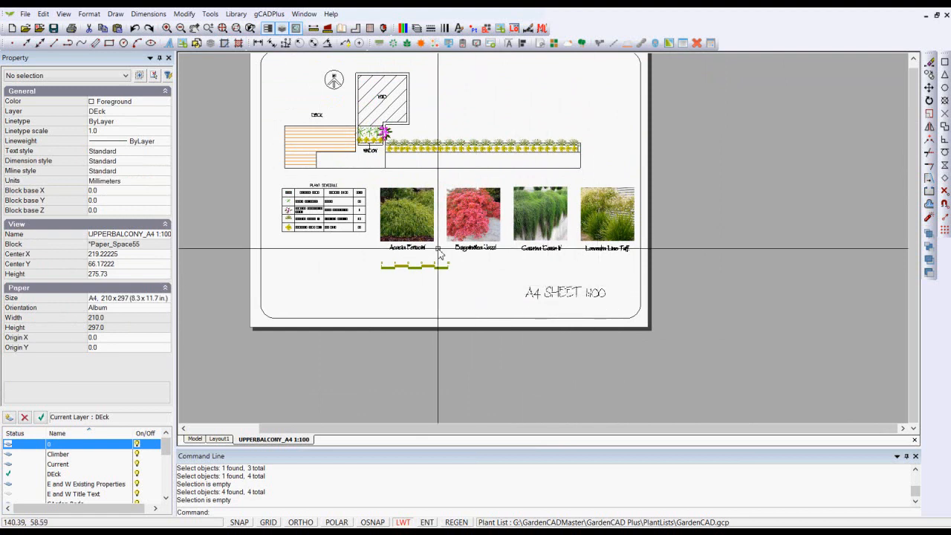
pyautogui.rightClick(683, 284)
pyautogui.click(724, 303)
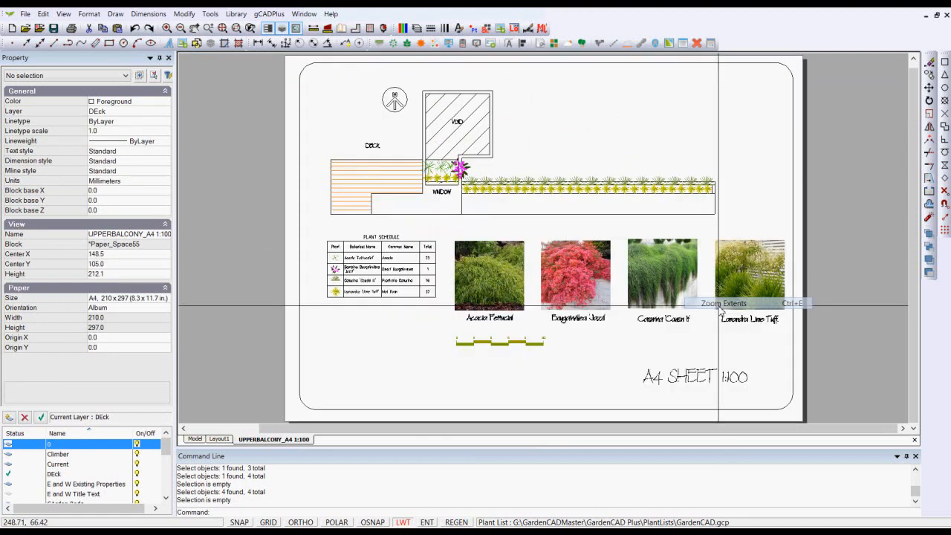
# Switch to model space and look over the other garden plans and the elevation above the upper balcony plan
pyautogui.click(192, 440)
pyautogui.scroll(-3, 259, 347)
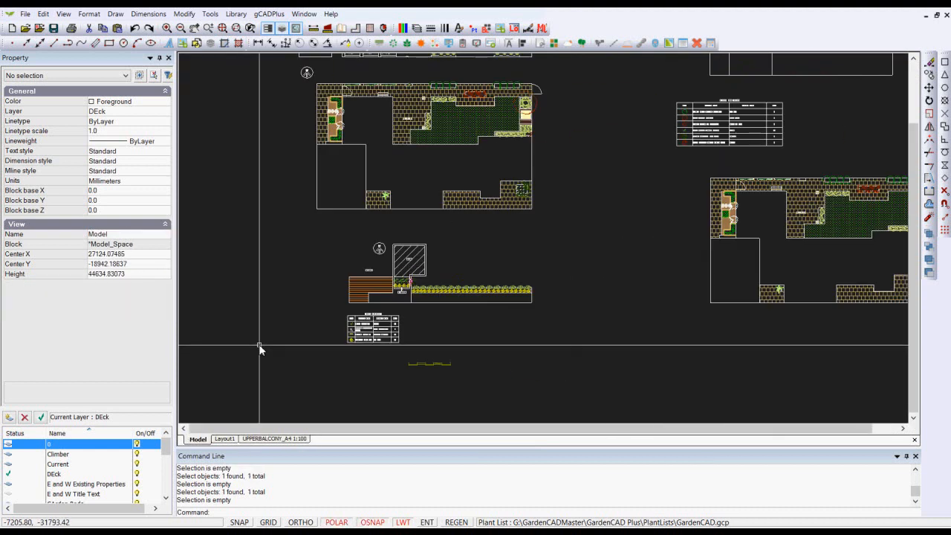
pyautogui.scroll(-1, 259, 345)
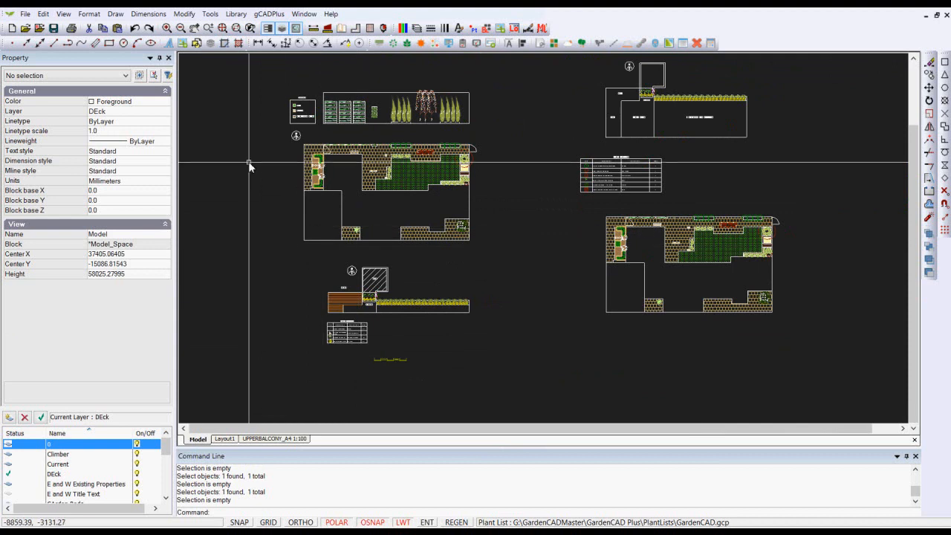
pyautogui.scroll(1, 393, 131)
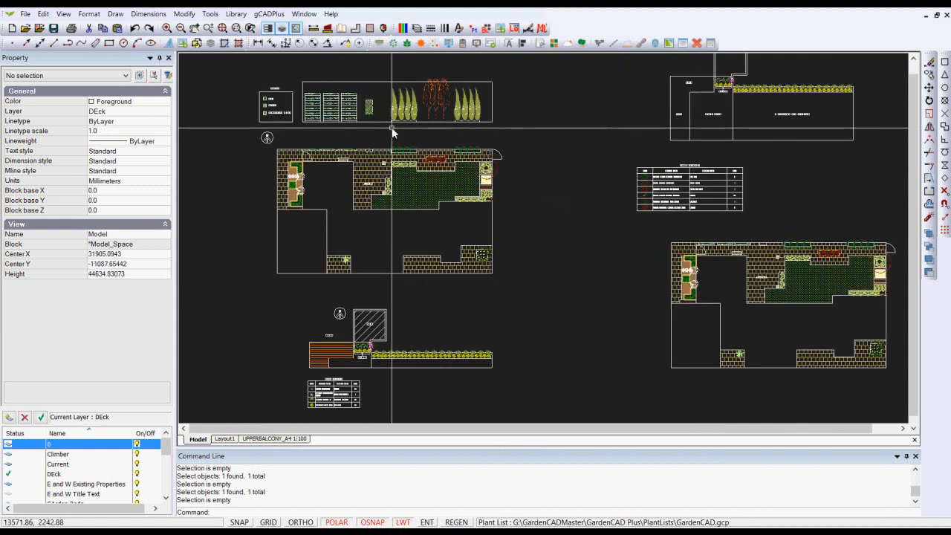
pyautogui.scroll(1, 485, 115)
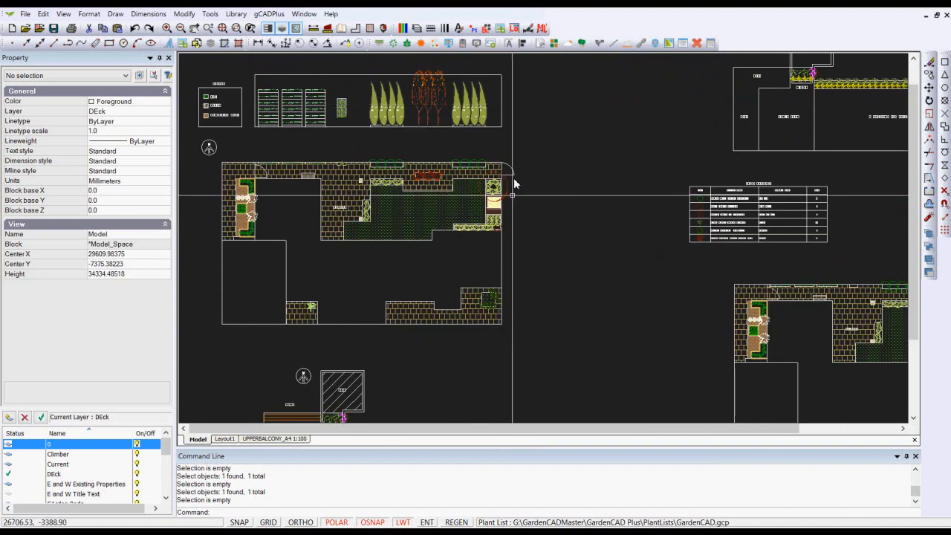